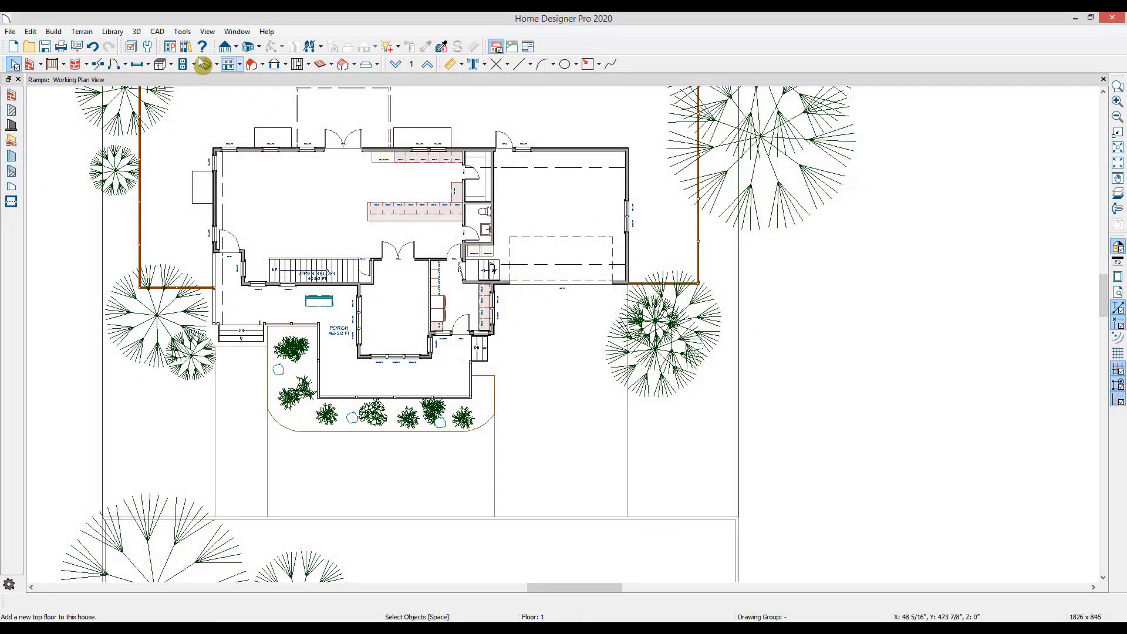
Step: Create a Perspective Full Overview camera view and dock it beside the plan
{"action": "left_click", "coordinate": [136, 31]}
{"action": "mouse_move", "coordinate": [176, 58]}
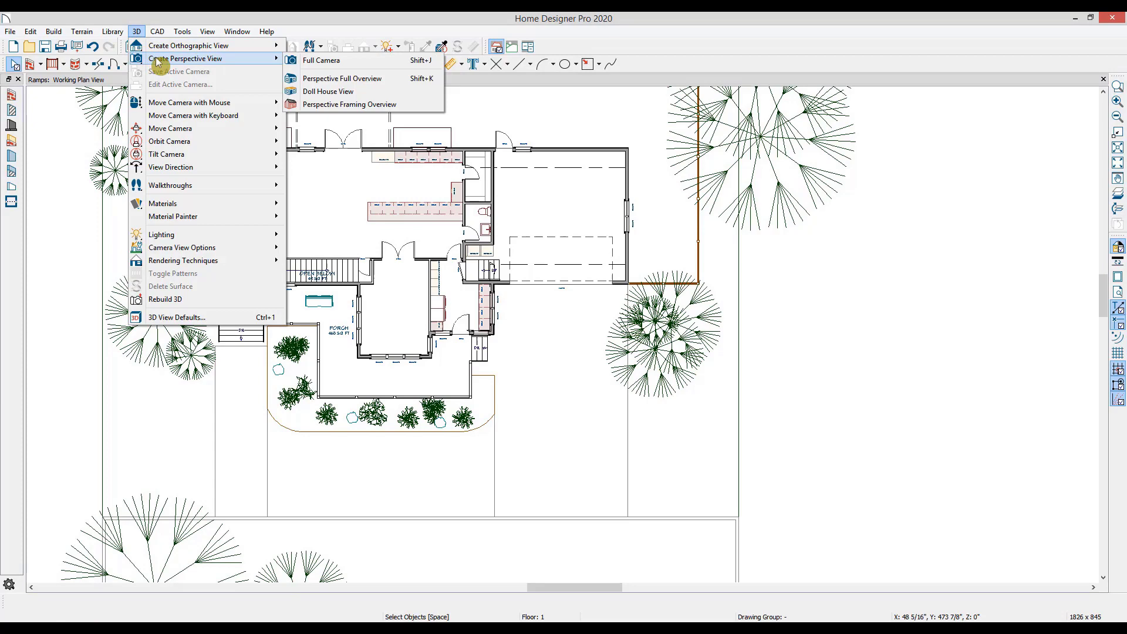
{"action": "left_click", "coordinate": [355, 79]}
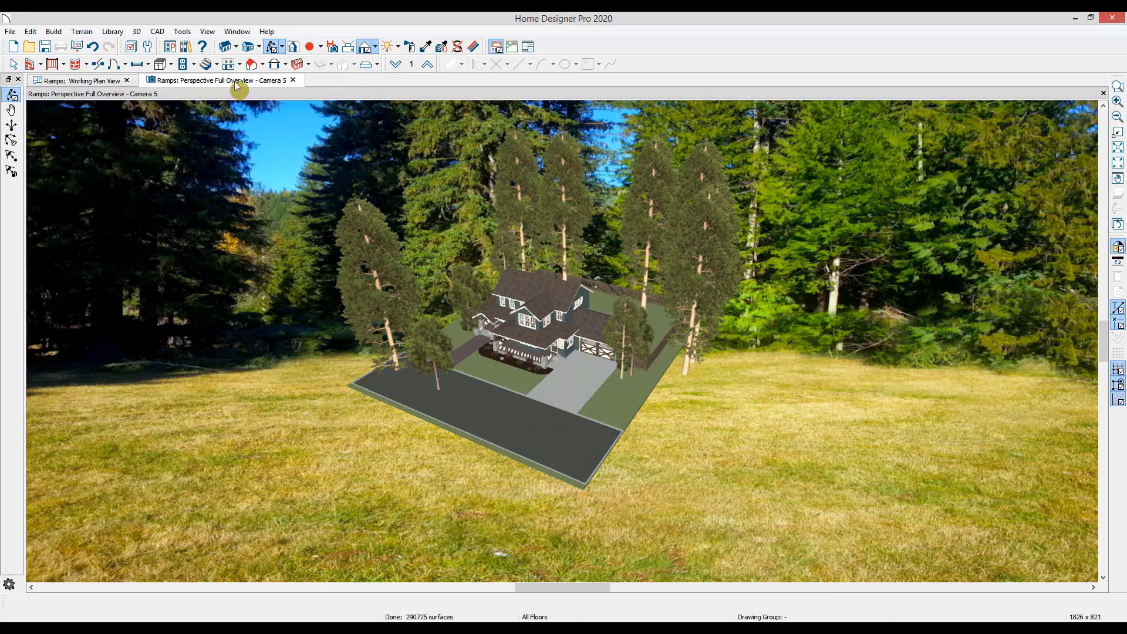
{"action": "left_click_drag", "start_coordinate": [236, 82], "coordinate": [769, 144]}
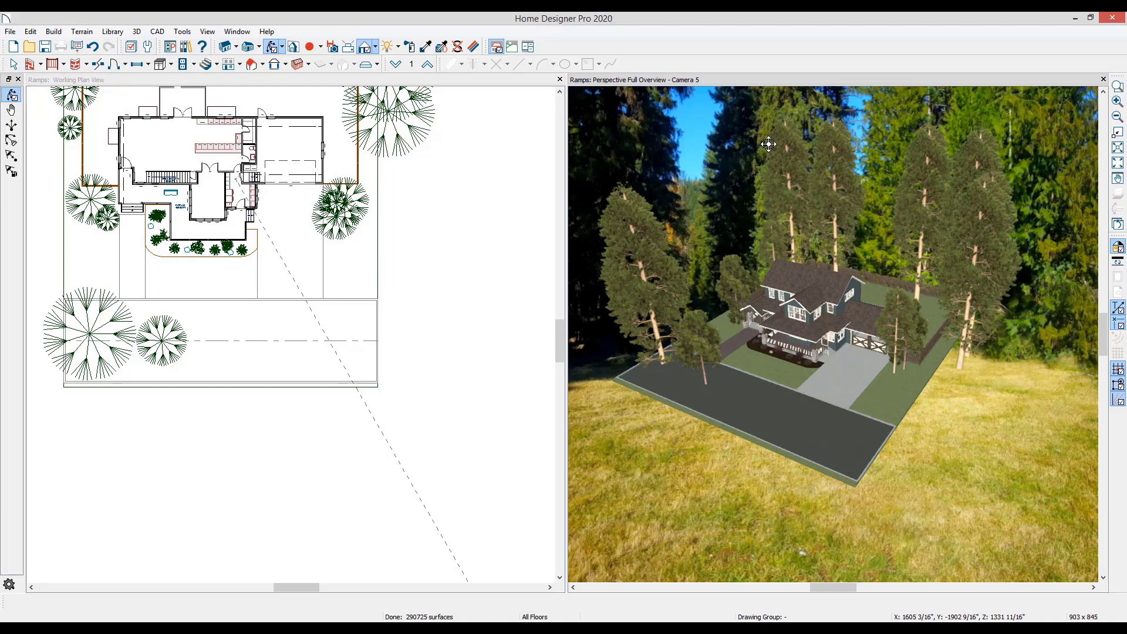
Step: Zoom and pan both the 3D view and the plan to frame the front porch
{"action": "left_click_drag", "start_coordinate": [796, 330], "coordinate": [860, 352]}
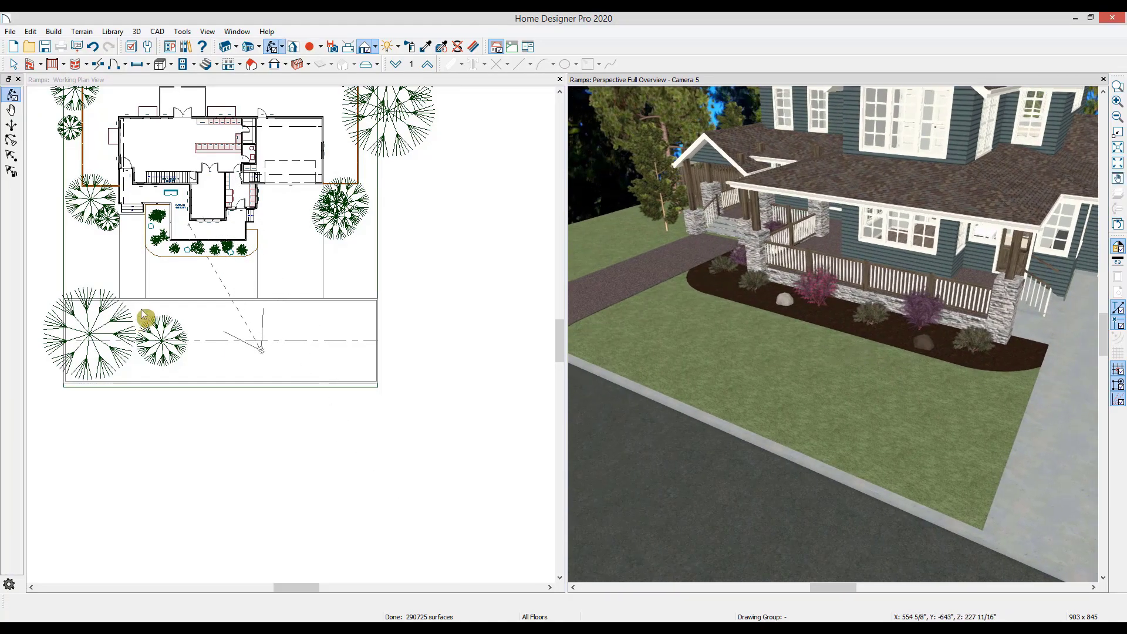
{"action": "scroll", "coordinate": [194, 292], "scroll_direction": "up", "scroll_amount": 2}
{"action": "scroll", "coordinate": [192, 264], "scroll_direction": "up", "scroll_amount": 4}
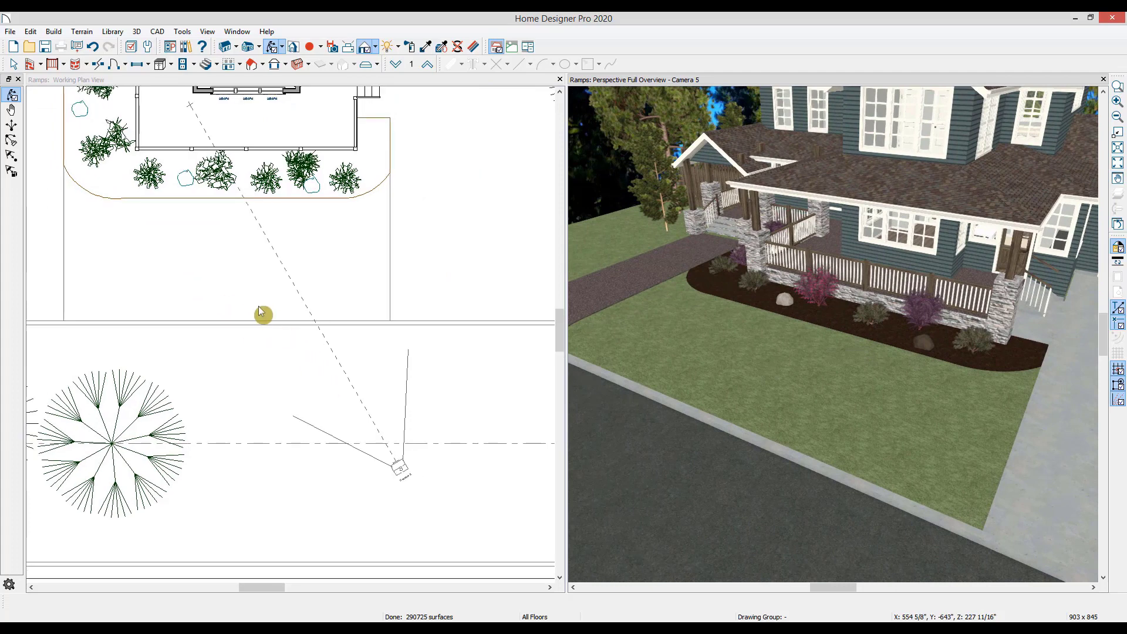
{"action": "middle_click_drag", "start_coordinate": [286, 349], "coordinate": [385, 424]}
{"action": "left_click", "coordinate": [443, 349]}
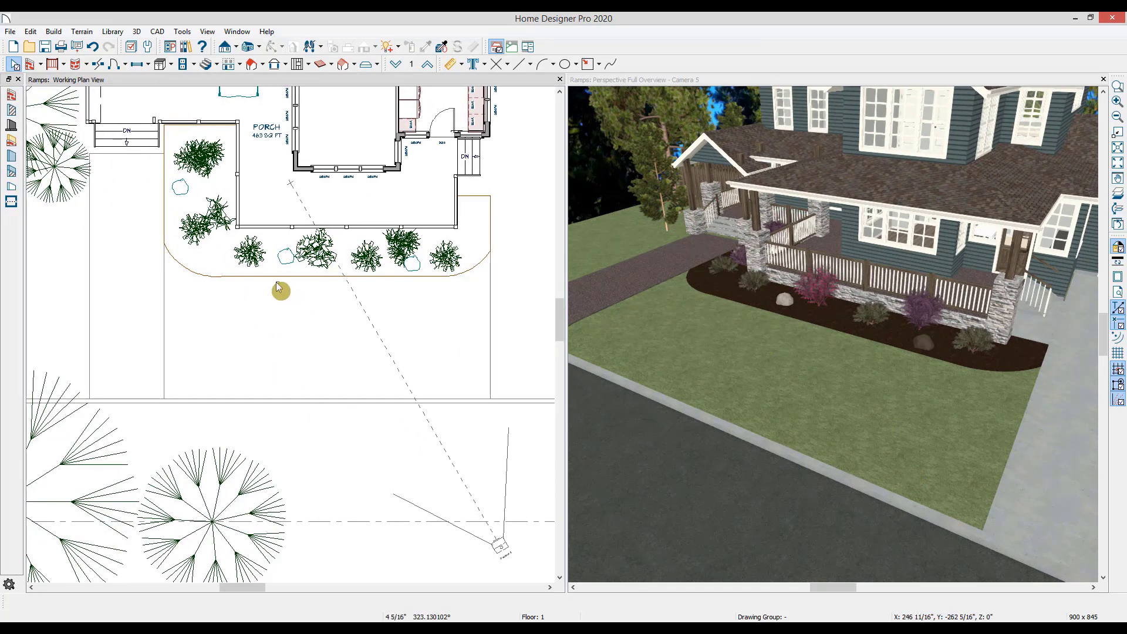
Step: Draw a straight ramp on the lawn rising toward the porch
{"action": "left_click", "coordinate": [214, 277]}
{"action": "key", "text": "Escape"}
{"action": "left_click", "coordinate": [54, 31]}
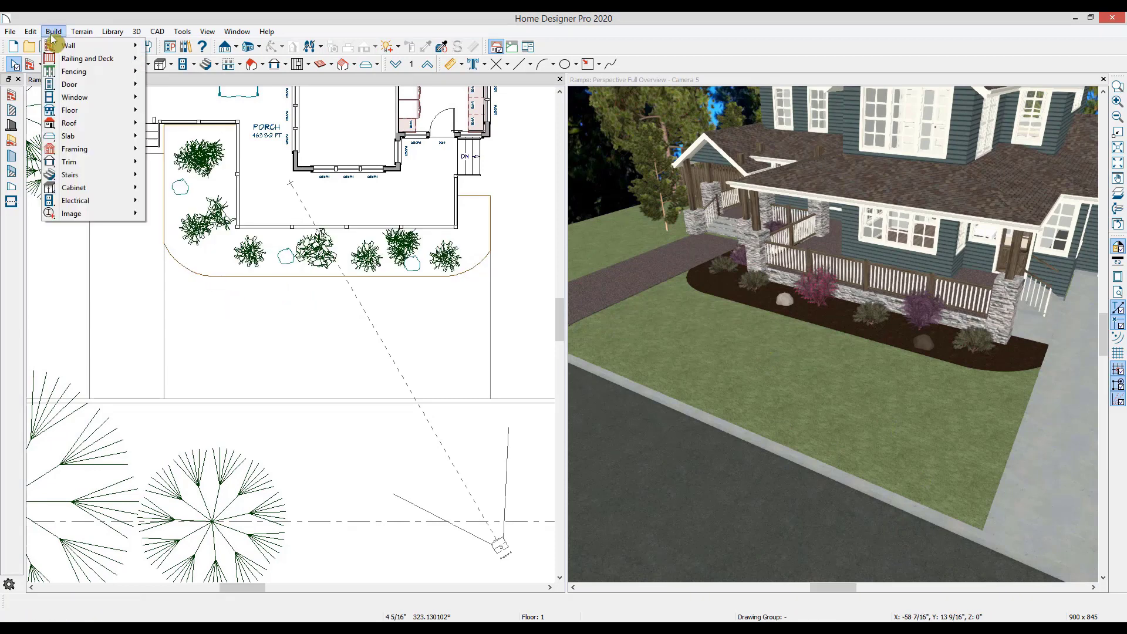
{"action": "mouse_move", "coordinate": [98, 176]}
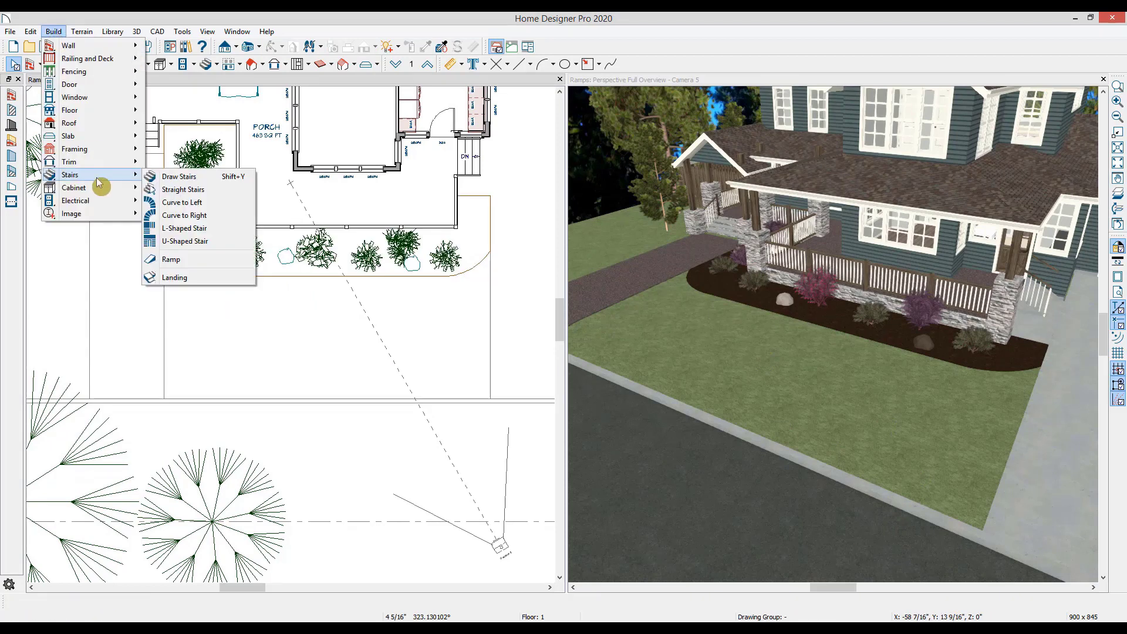
{"action": "left_click", "coordinate": [210, 260]}
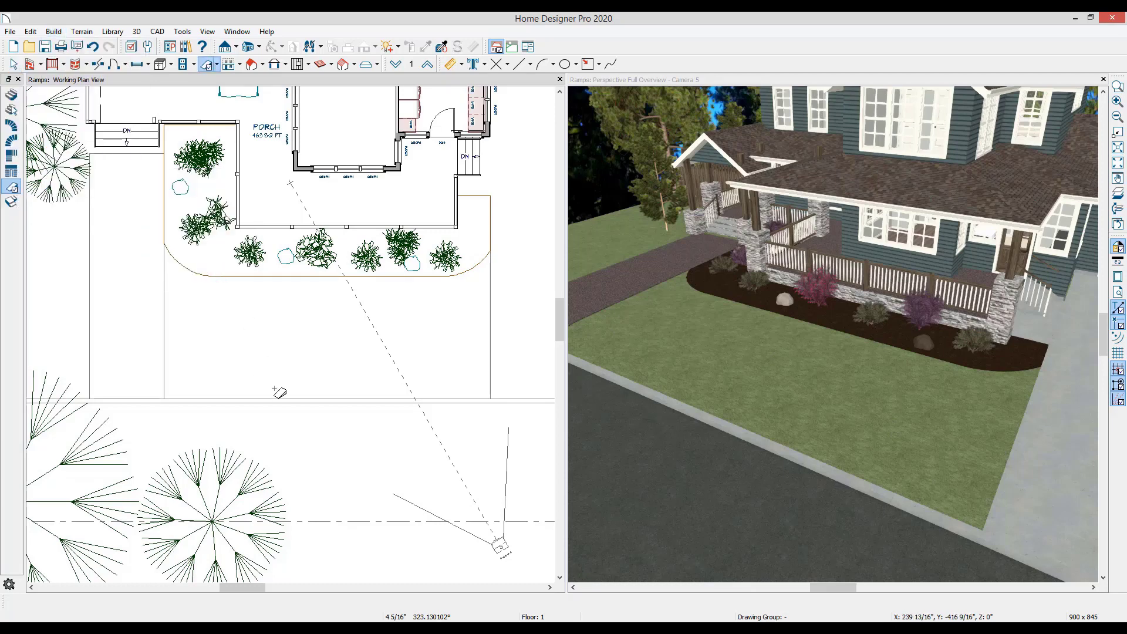
{"action": "left_click_drag", "start_coordinate": [274, 388], "coordinate": [274, 325]}
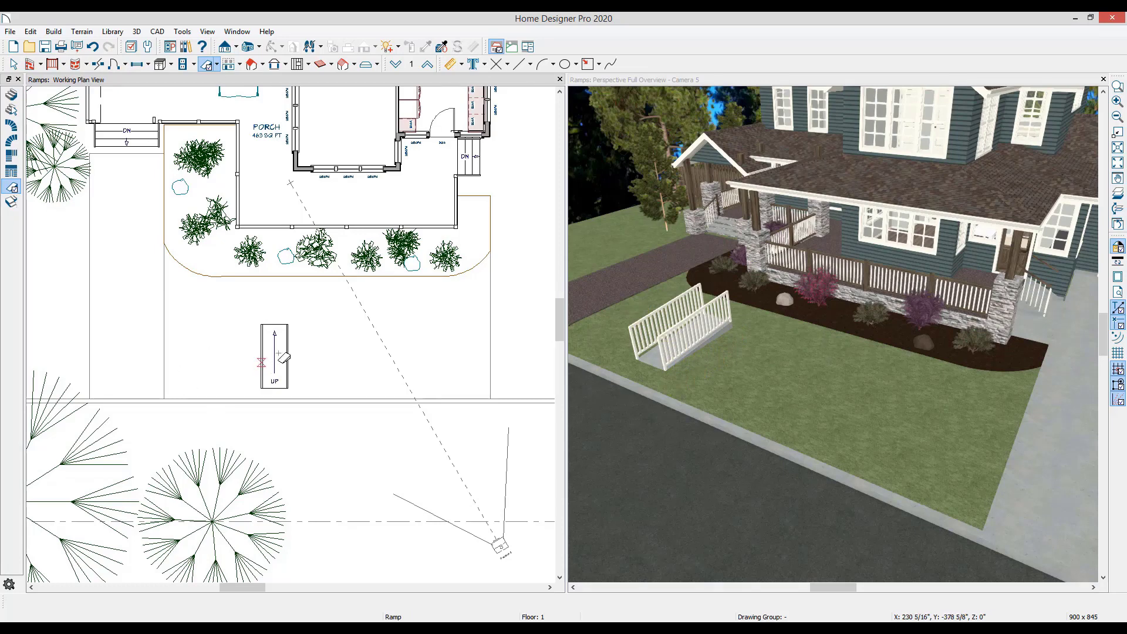
Step: Try lengthening the ramp, undo it, and accept the Ramp Specification settings
{"action": "left_click", "coordinate": [275, 353]}
{"action": "left_click_drag", "start_coordinate": [274, 325], "coordinate": [298, 415]}
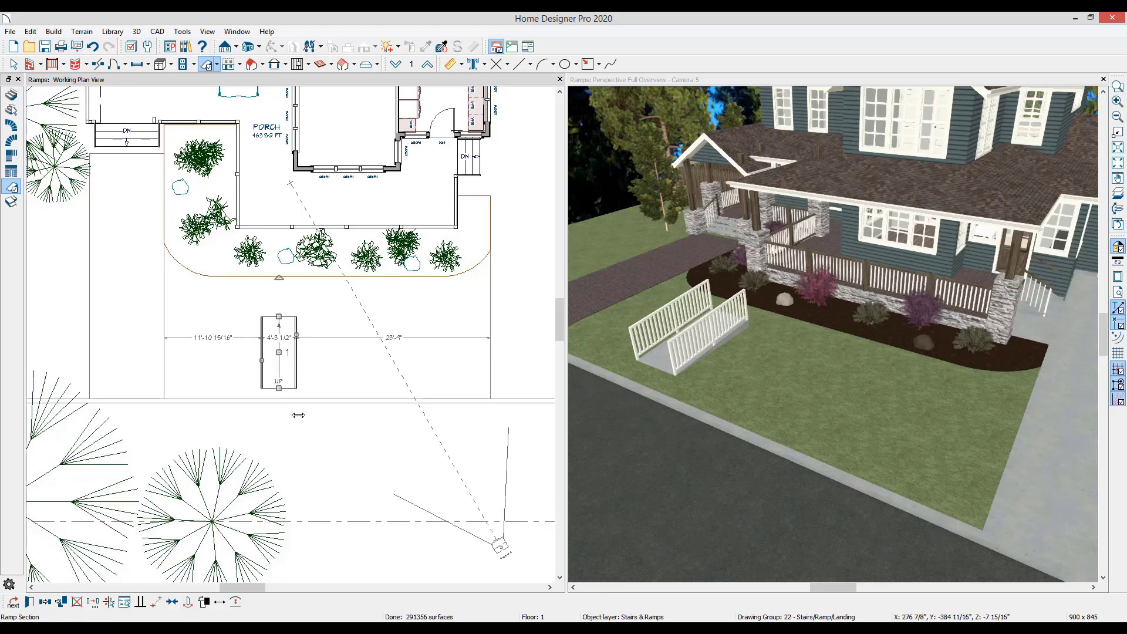
{"action": "key", "text": "ctrl+z"}
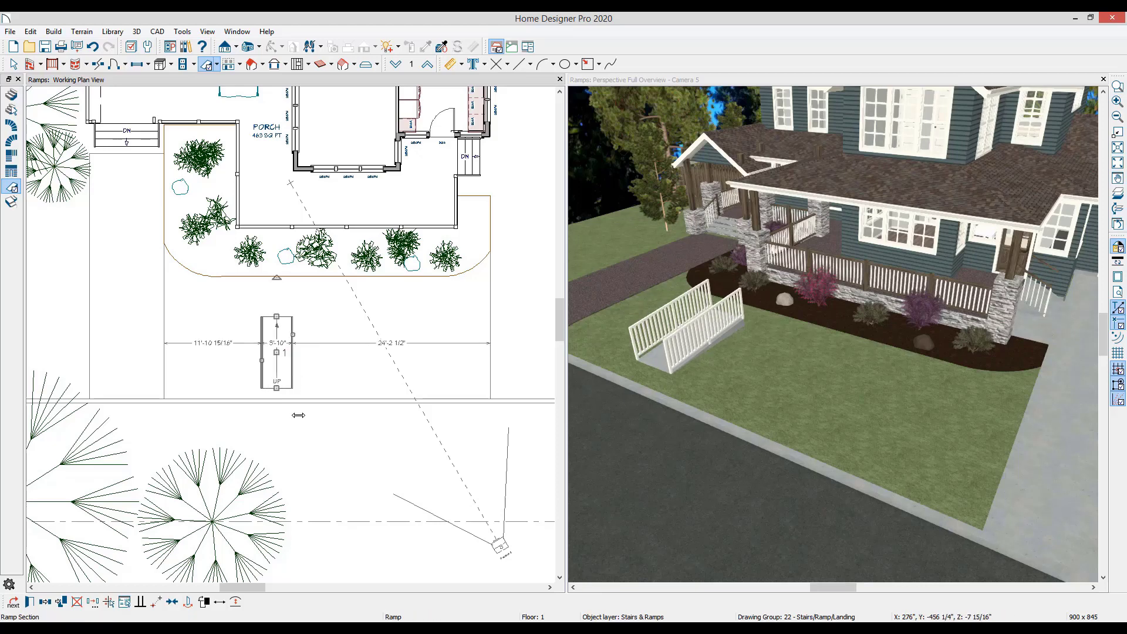
{"action": "left_click", "coordinate": [271, 343]}
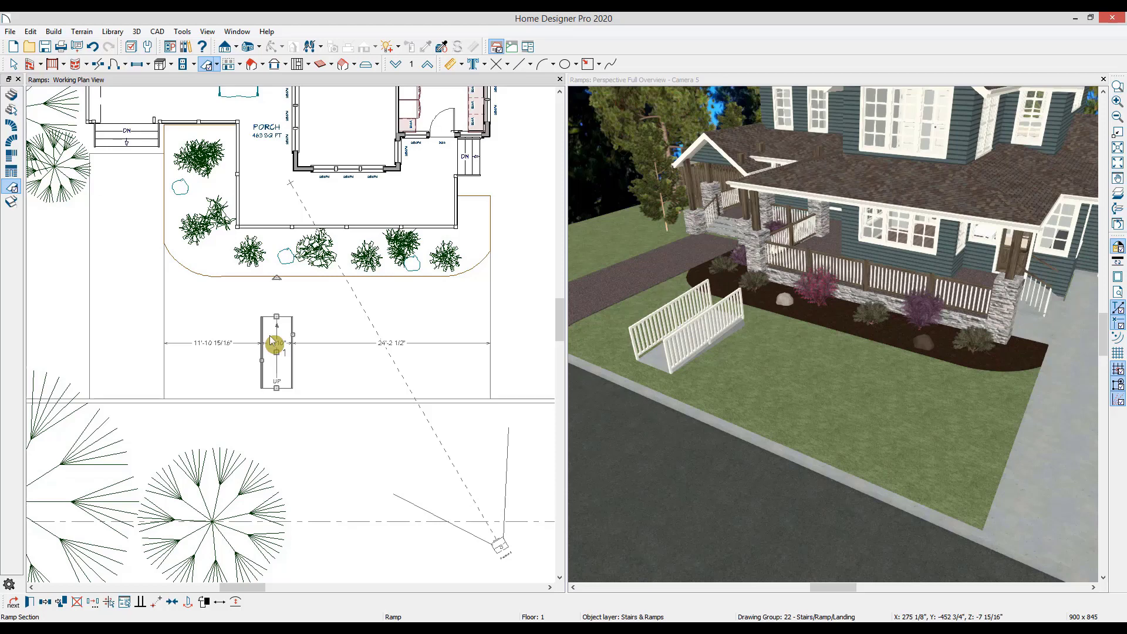
{"action": "double_click", "coordinate": [272, 342]}
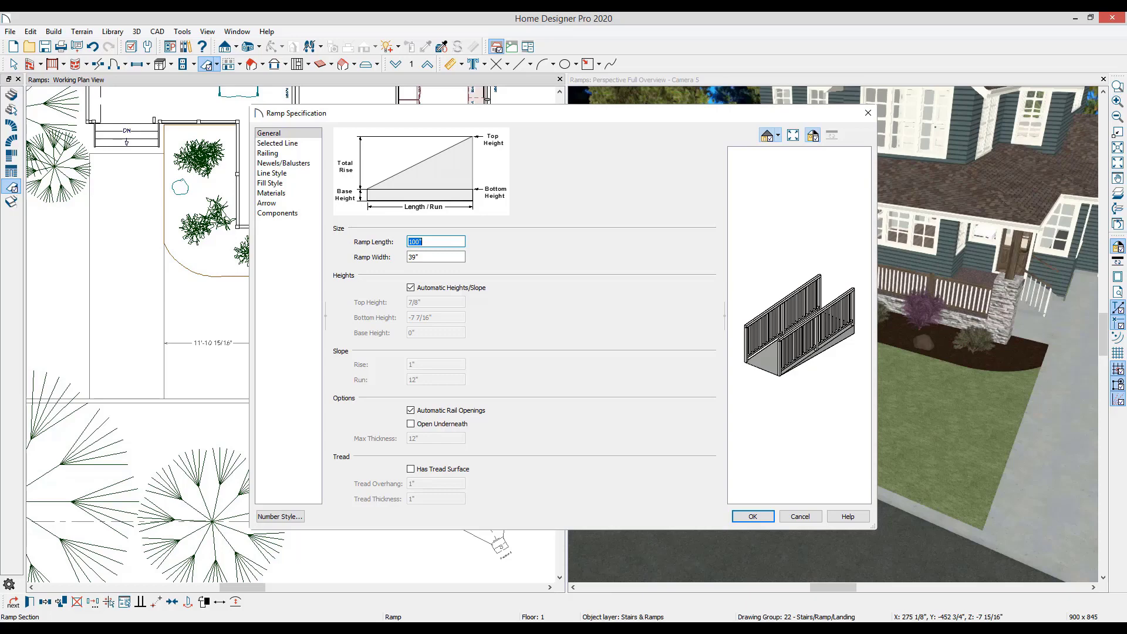
{"action": "key", "text": "Return"}
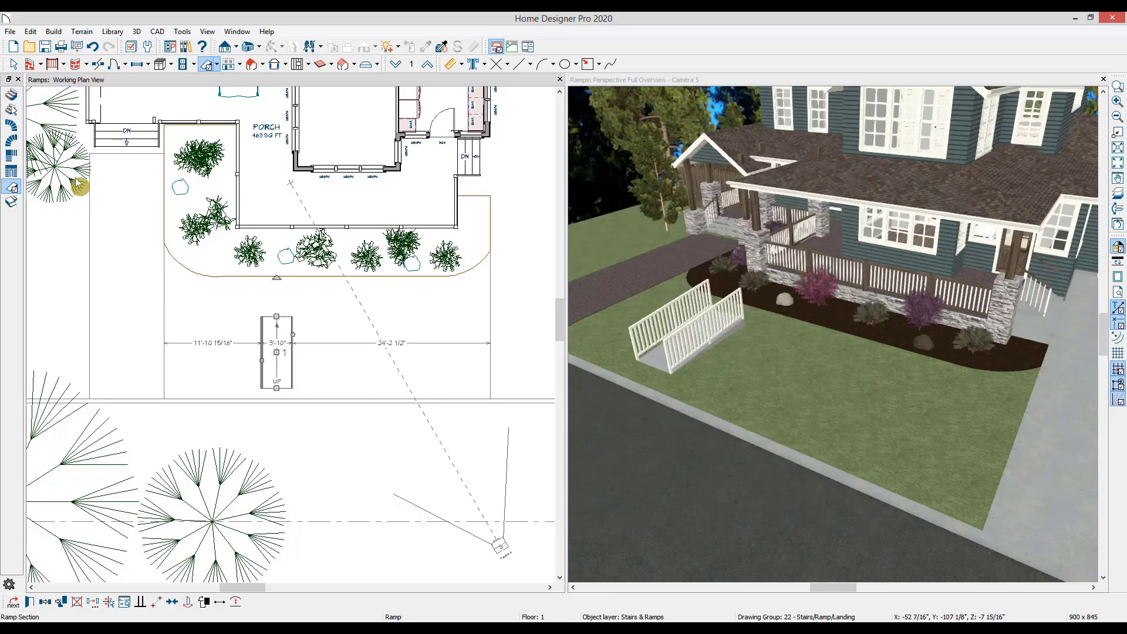
Step: Draw a second ramp run to the right, joining both into an L-shaped ramp
{"action": "left_click", "coordinate": [13, 189]}
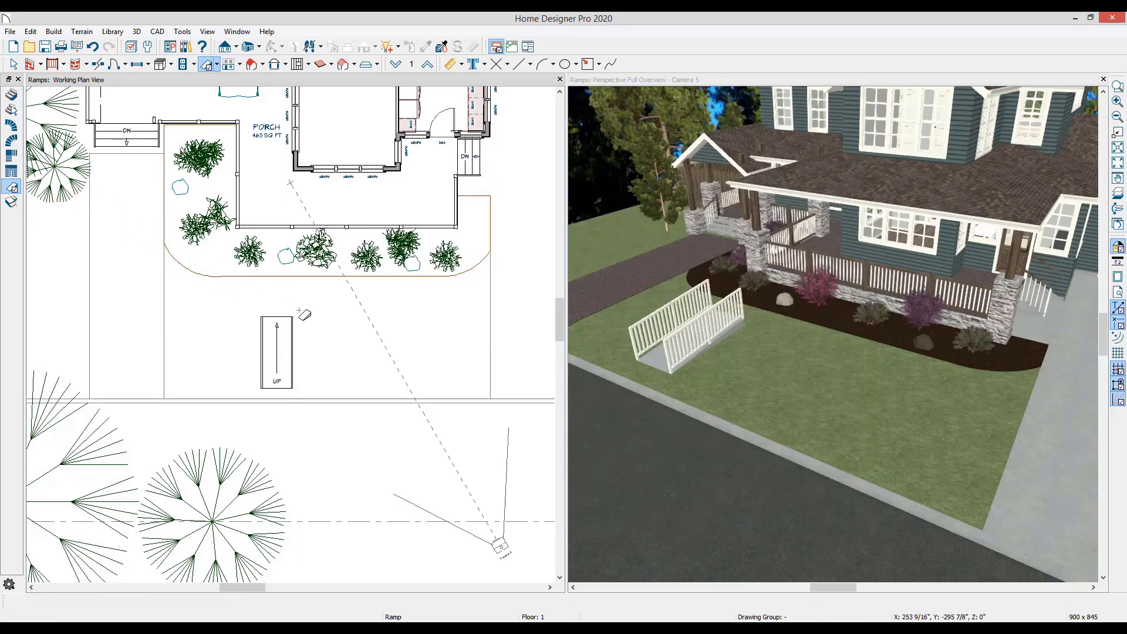
{"action": "left_click_drag", "start_coordinate": [295, 293], "coordinate": [376, 292]}
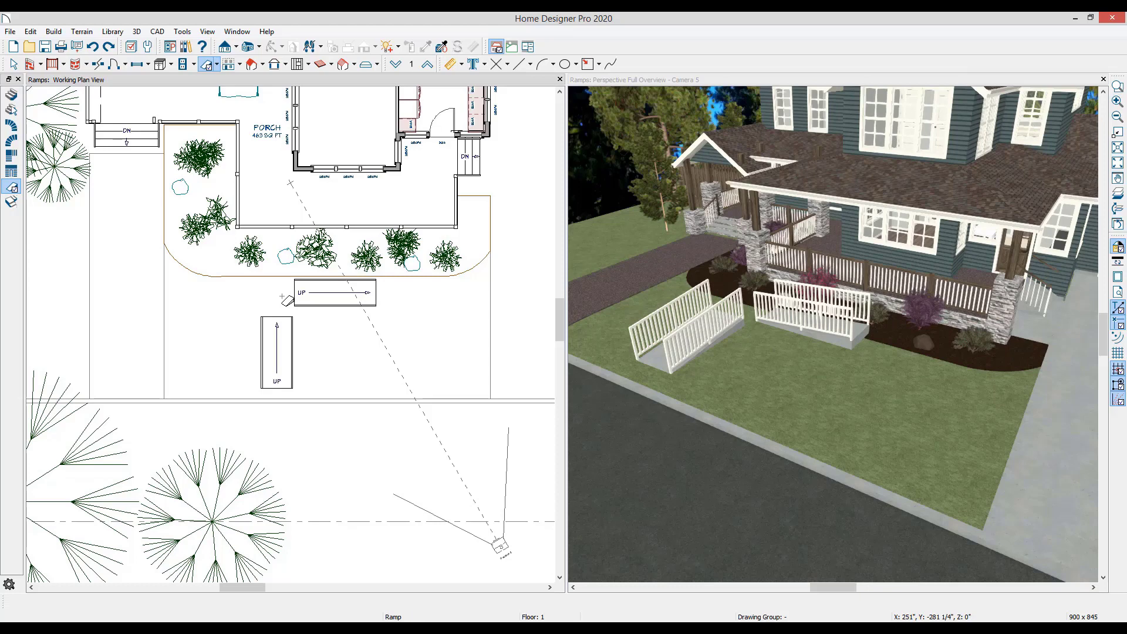
{"action": "left_click", "coordinate": [287, 300]}
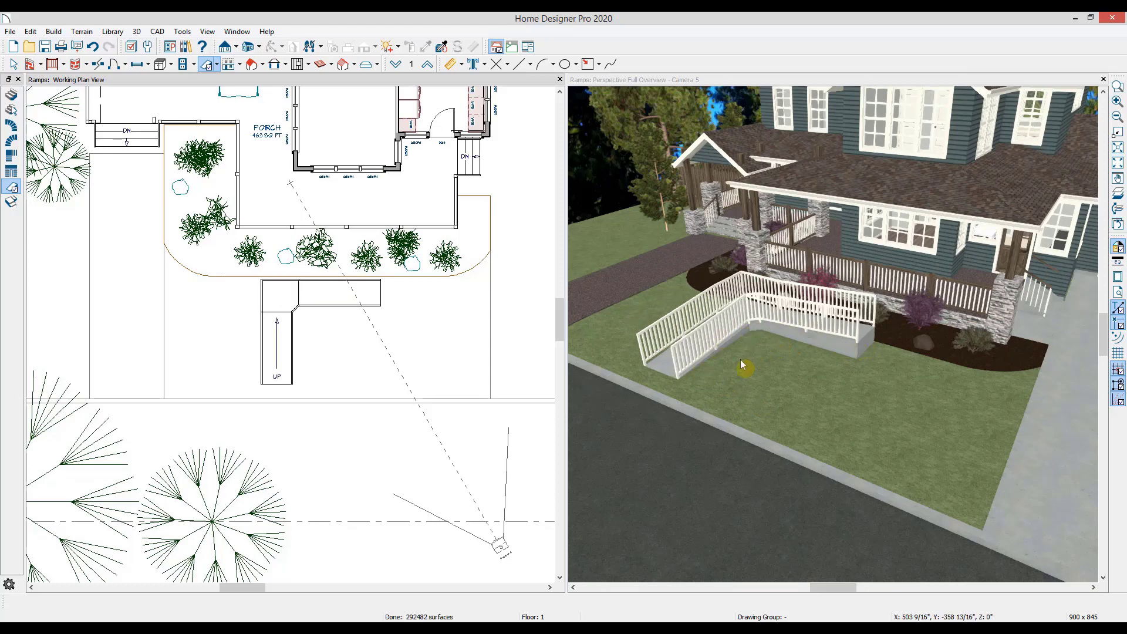
{"action": "left_click_drag", "start_coordinate": [682, 286], "coordinate": [915, 324]}
{"action": "scroll", "coordinate": [915, 324], "scroll_direction": "up", "scroll_amount": 3}
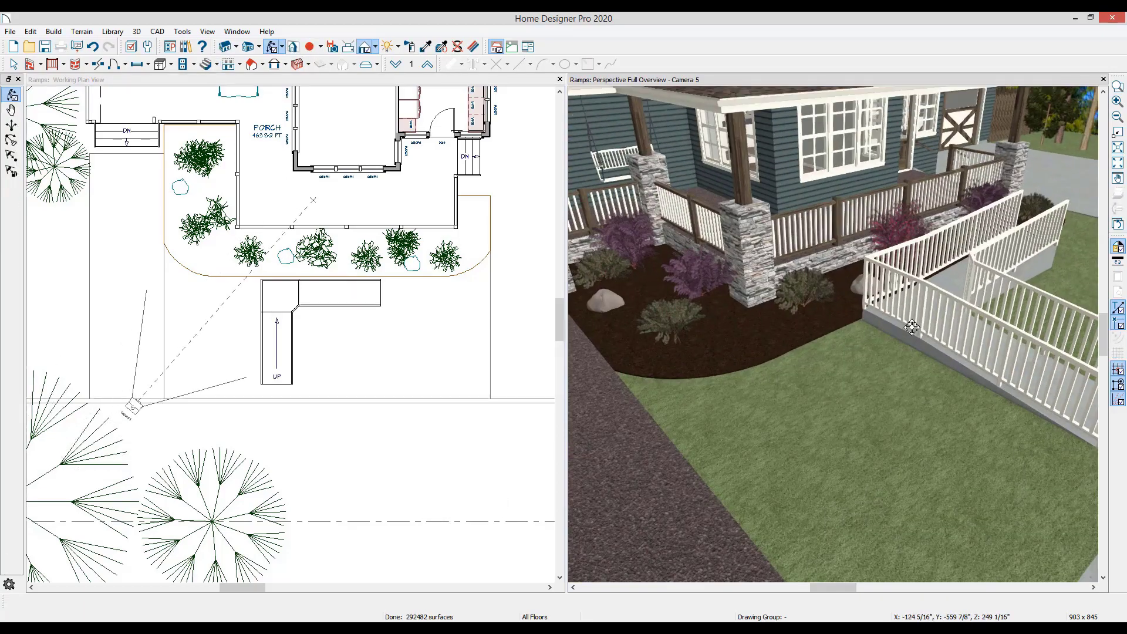
{"action": "left_click_drag", "start_coordinate": [918, 373], "coordinate": [763, 378]}
Step: Round the landing's top and left edges into arcs, then select the upper ramp section
{"action": "left_click", "coordinate": [282, 289]}
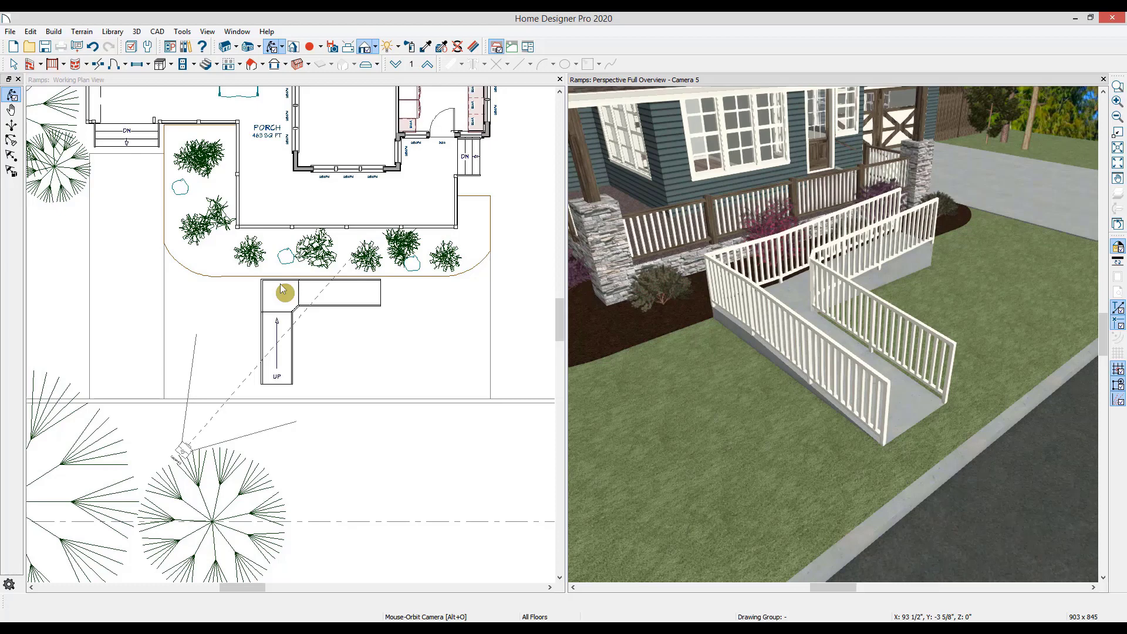
{"action": "left_click", "coordinate": [283, 289]}
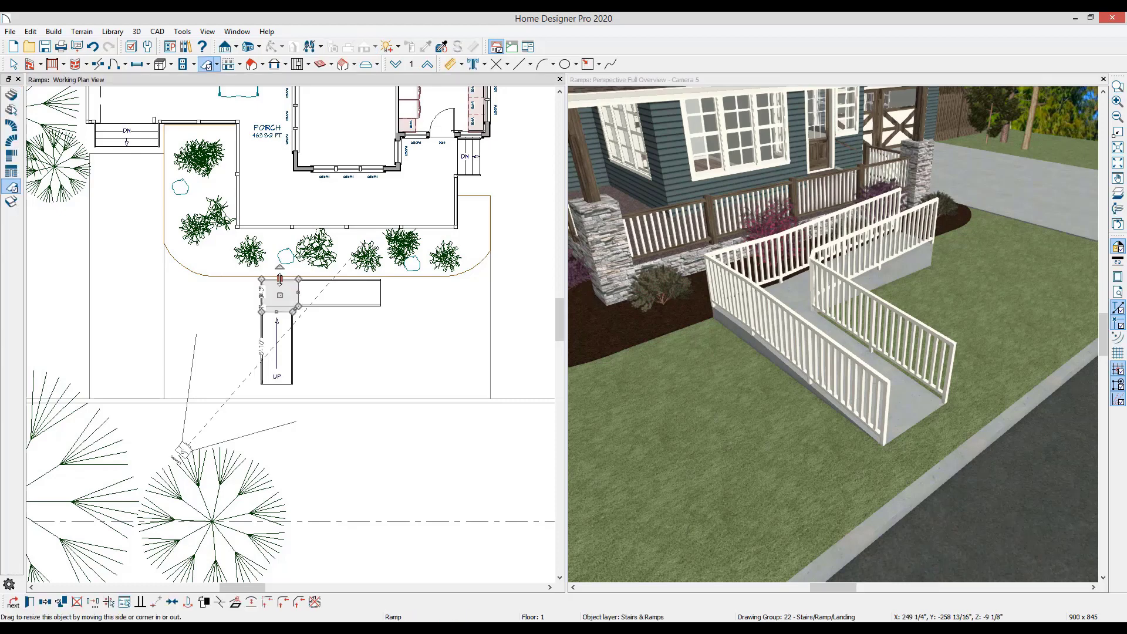
{"action": "left_click", "coordinate": [251, 601]}
{"action": "left_click", "coordinate": [279, 295]}
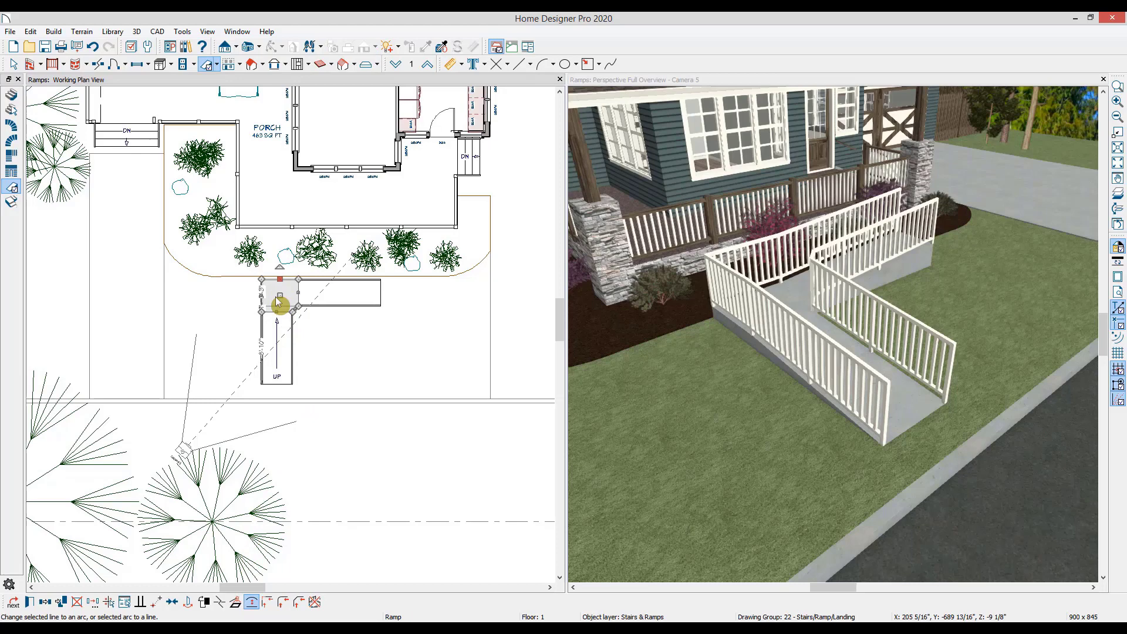
{"action": "left_click", "coordinate": [251, 602]}
{"action": "scroll", "coordinate": [273, 294], "scroll_direction": "up", "scroll_amount": 3}
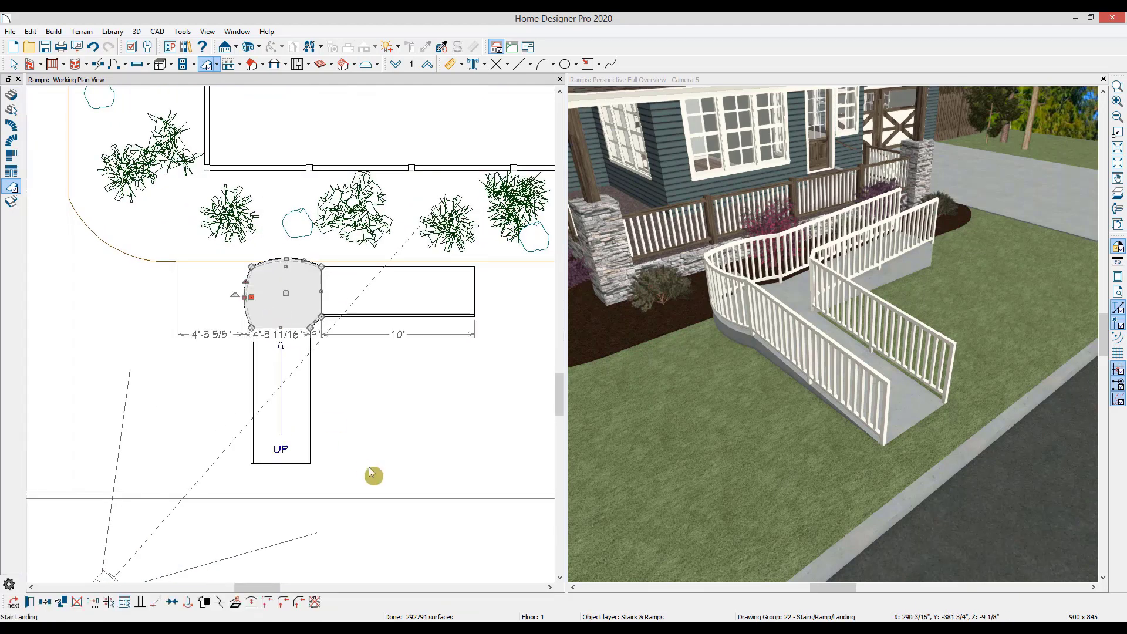
{"action": "key", "text": "Escape"}
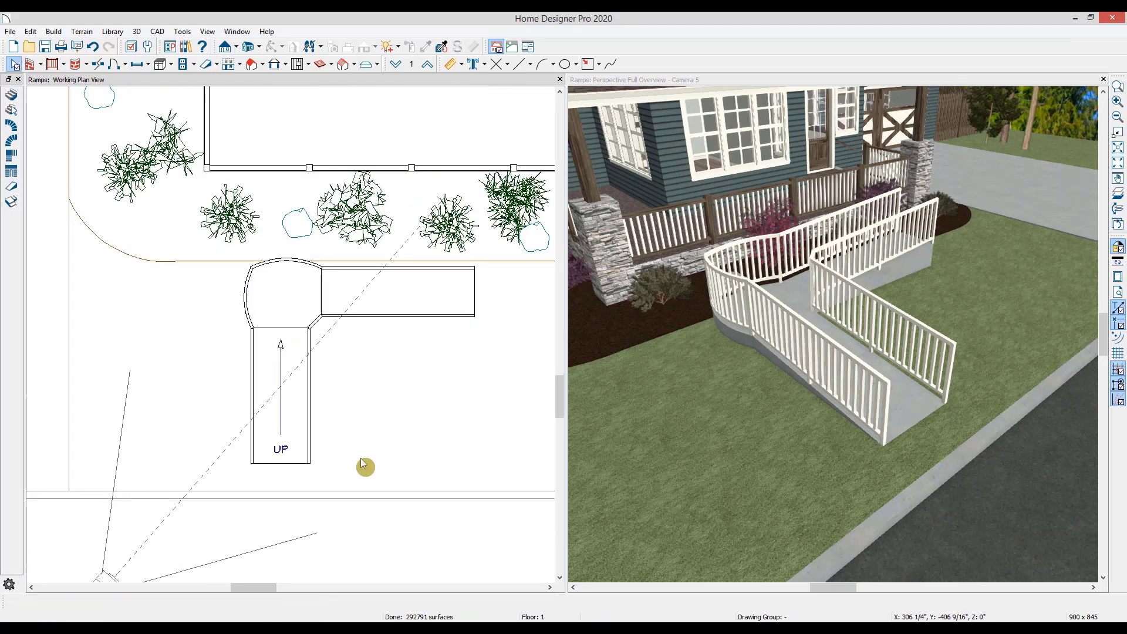
{"action": "left_click", "coordinate": [418, 319]}
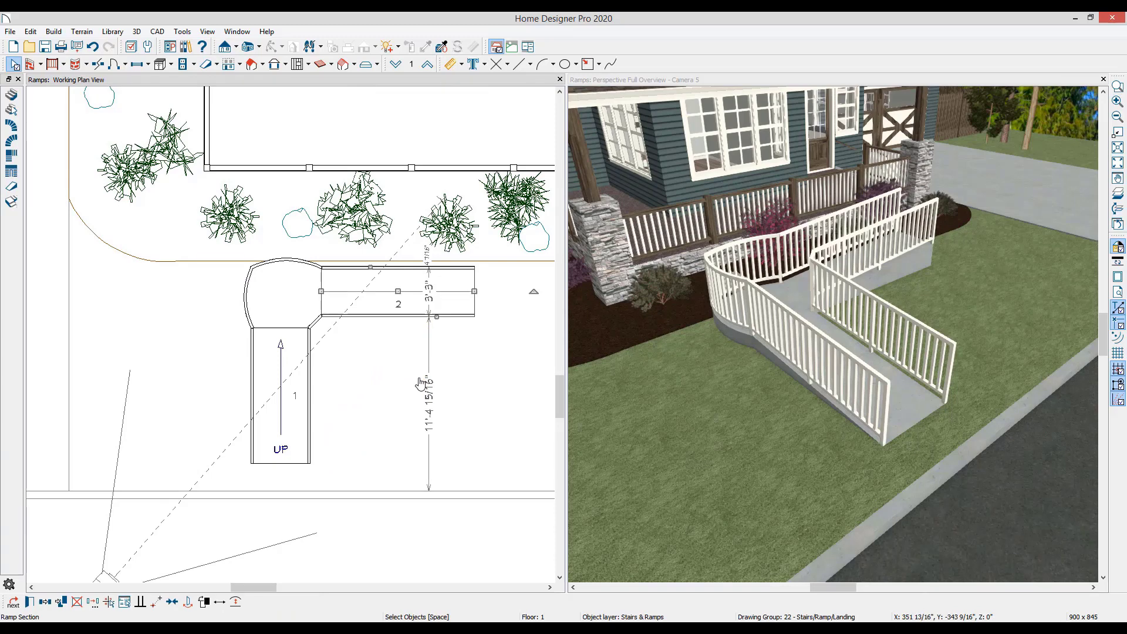
Step: Set Ramp Width to 3'10" for both selected ramp sections
{"action": "left_click", "coordinate": [309, 405]}
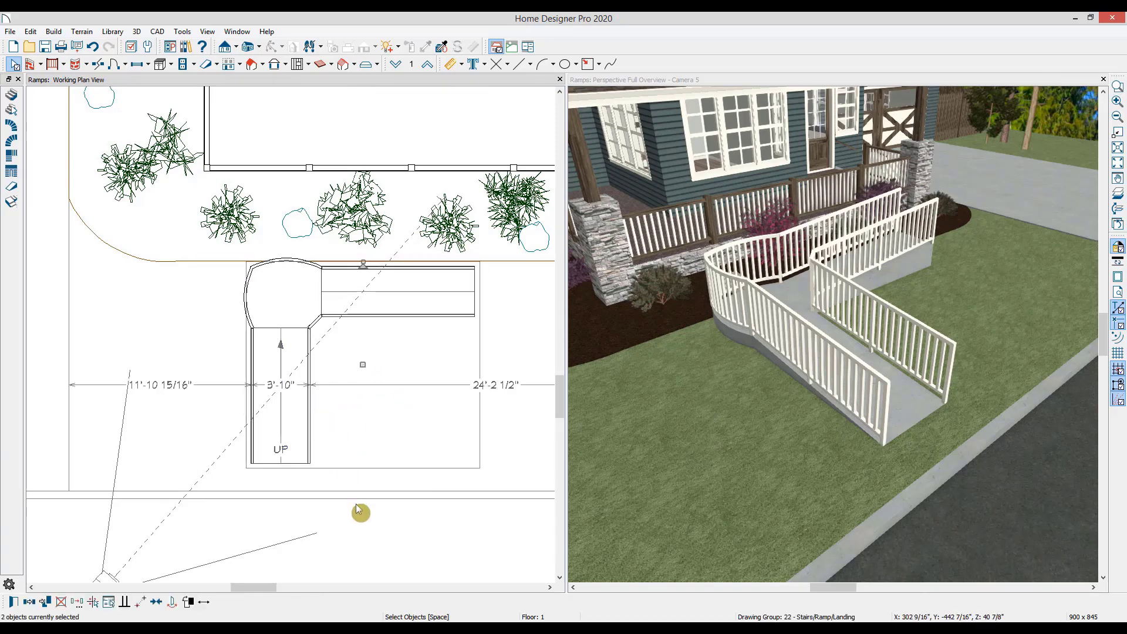
{"action": "left_click", "coordinate": [11, 603]}
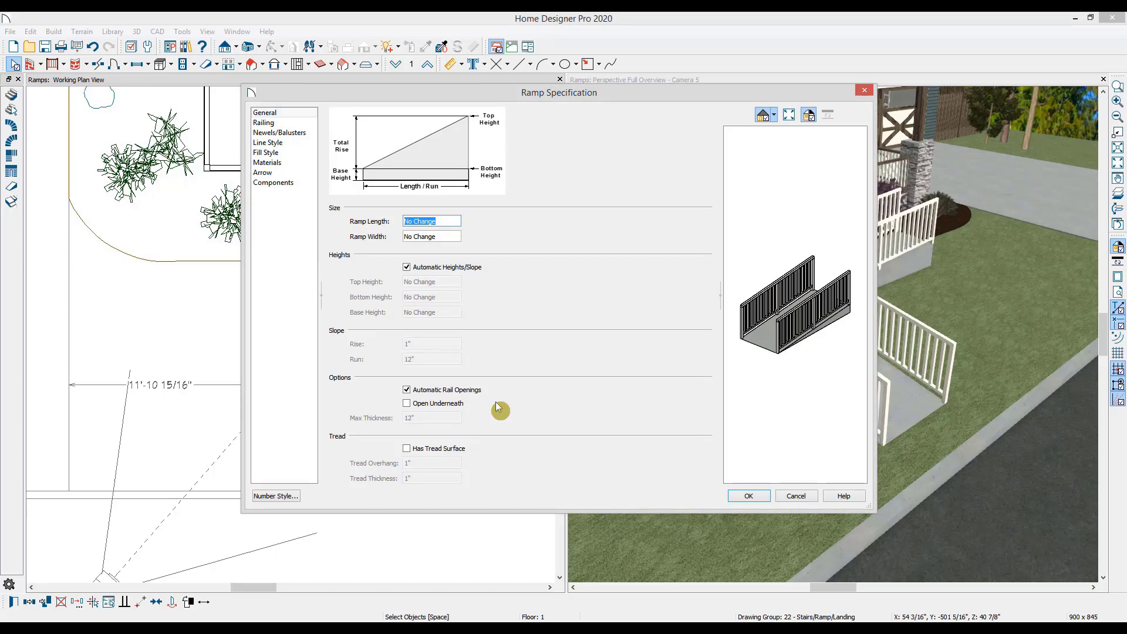
{"action": "left_click_drag", "start_coordinate": [438, 222], "coordinate": [386, 221]}
{"action": "left_click_drag", "start_coordinate": [449, 237], "coordinate": [388, 236]}
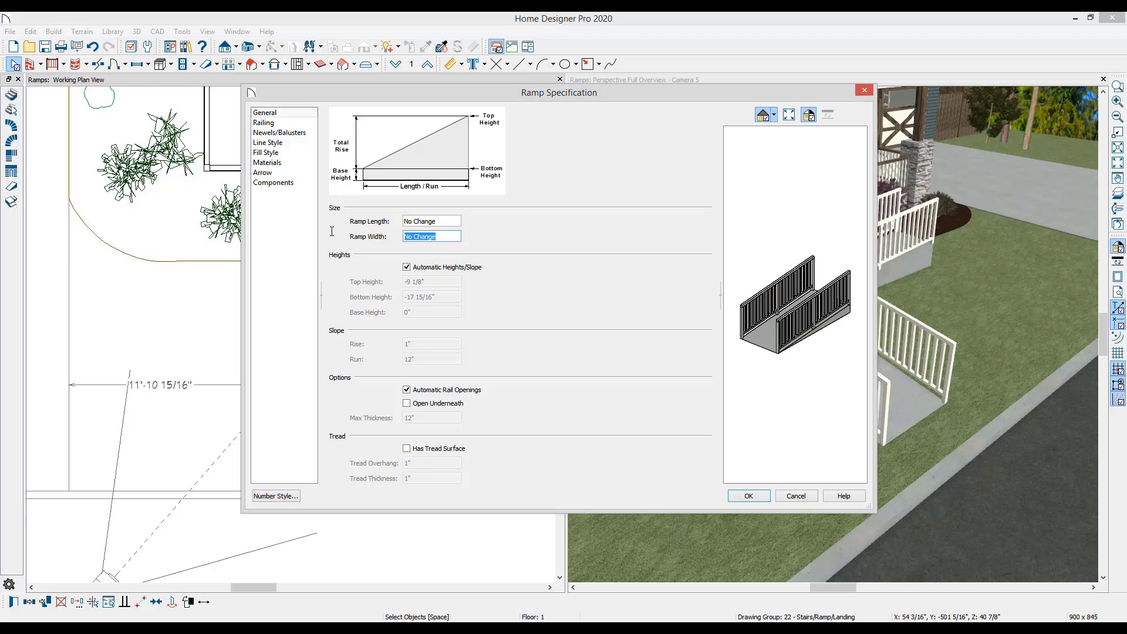
{"action": "type", "text": "3'10"}
{"action": "key", "text": "Tab"}
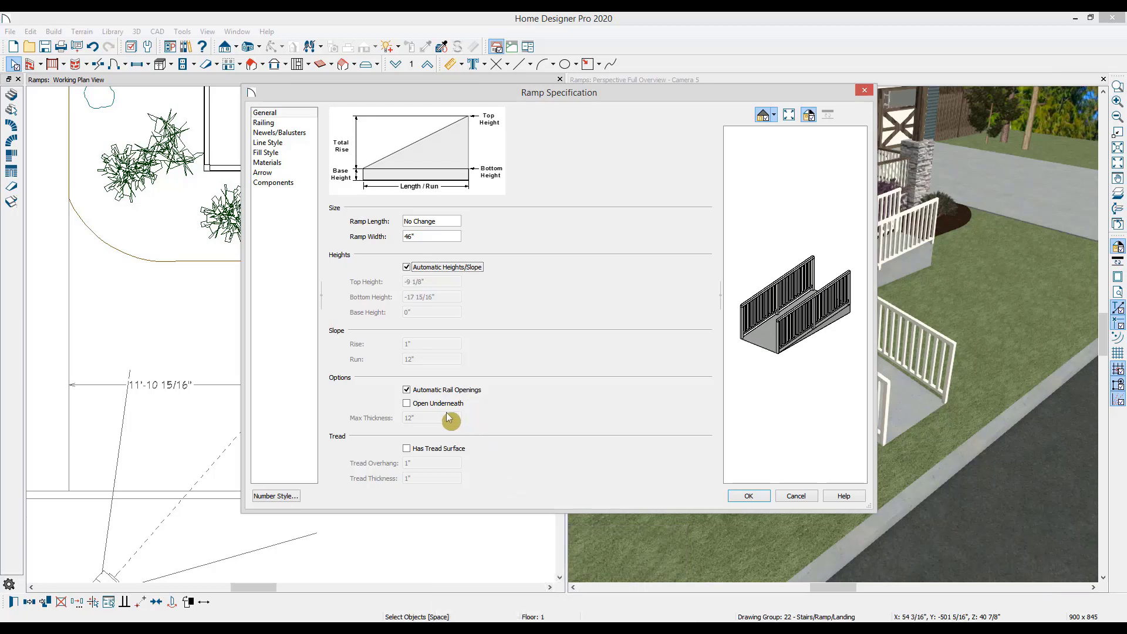
{"action": "left_click", "coordinate": [433, 403]}
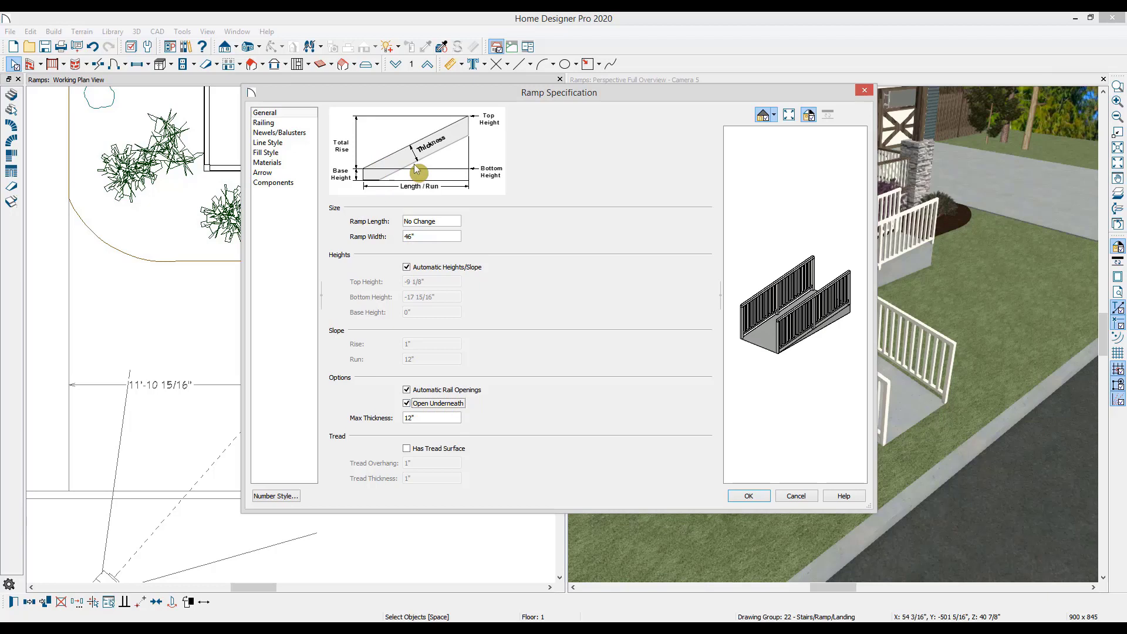
{"action": "left_click", "coordinate": [408, 403]}
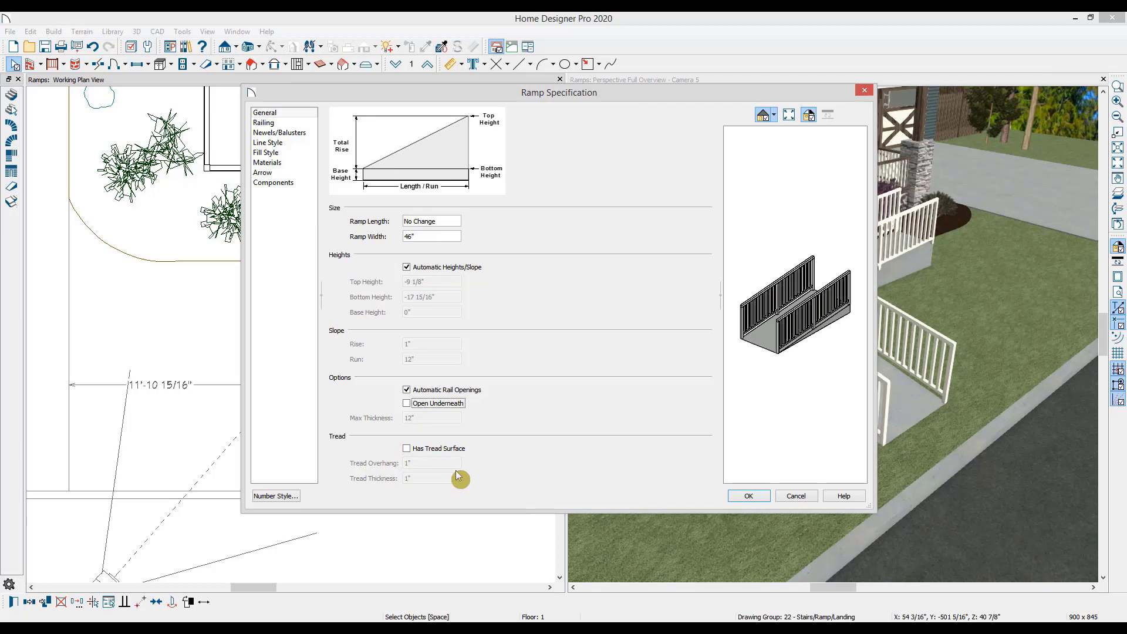
Step: Give the ramp railings Open style with no bottom rail and apply the changes
{"action": "left_click", "coordinate": [299, 125]}
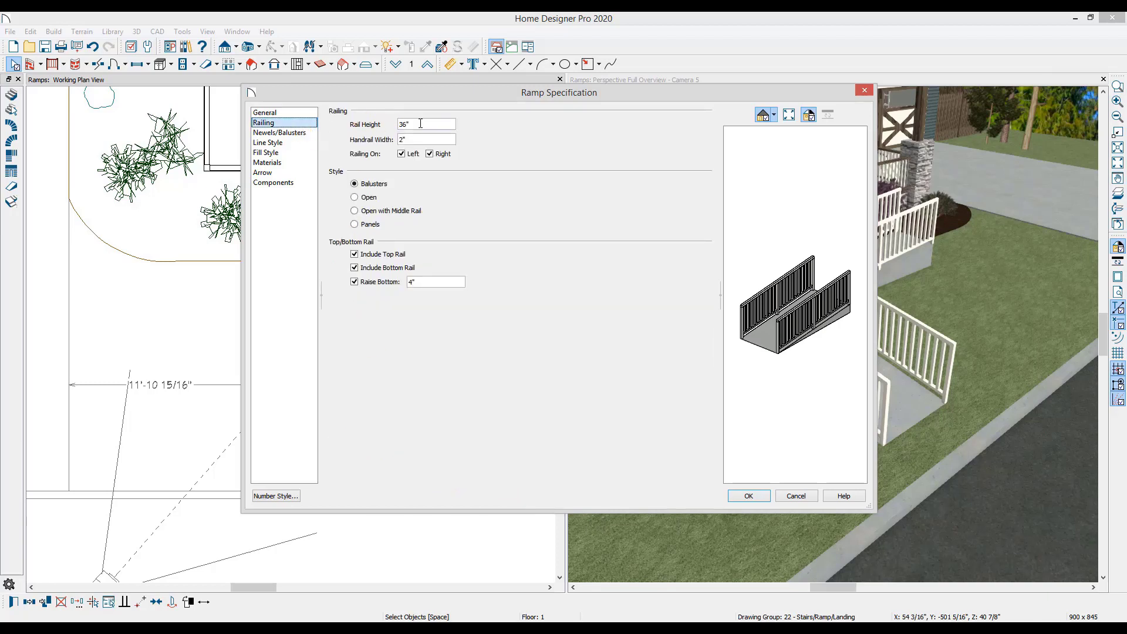
{"action": "double_click", "coordinate": [421, 123]}
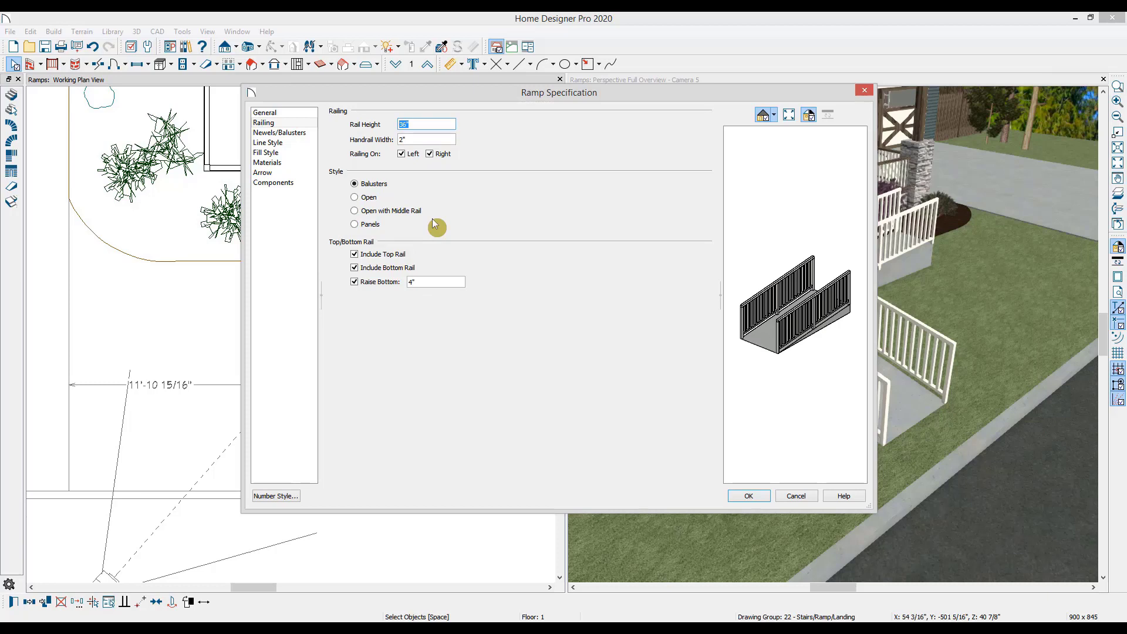
{"action": "left_click", "coordinate": [355, 197]}
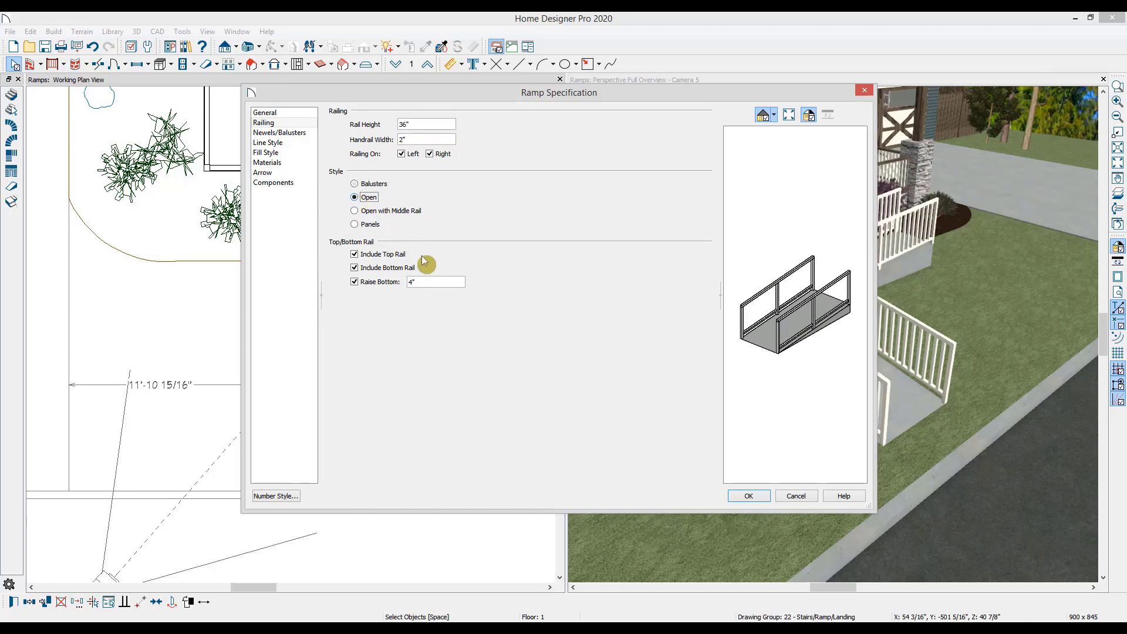
{"action": "left_click", "coordinate": [356, 269]}
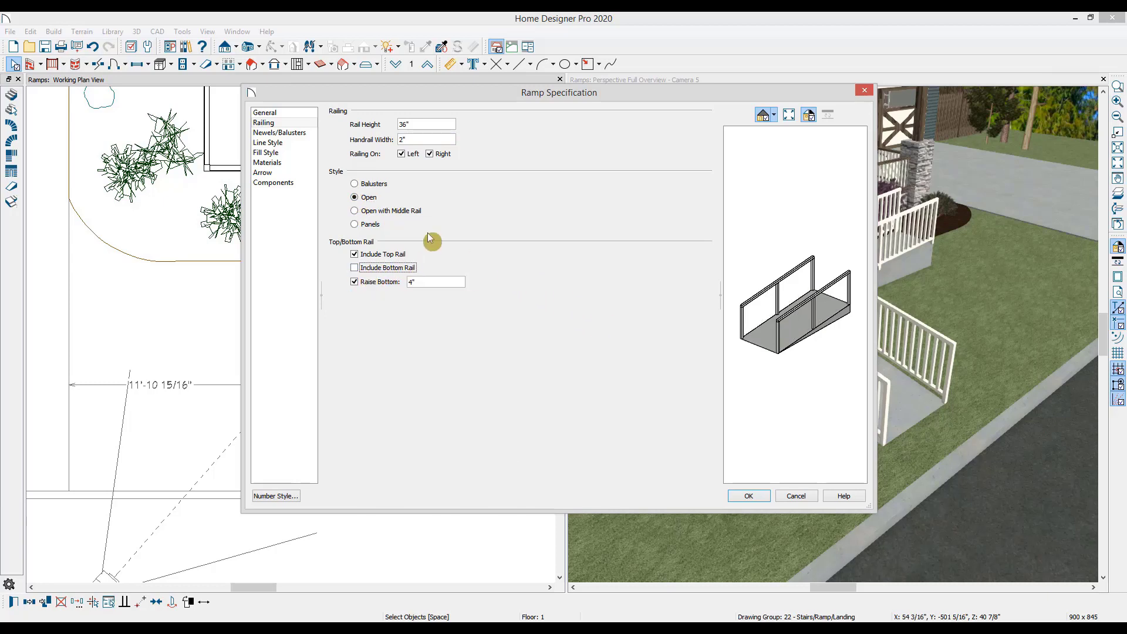
{"action": "left_click", "coordinate": [287, 135]}
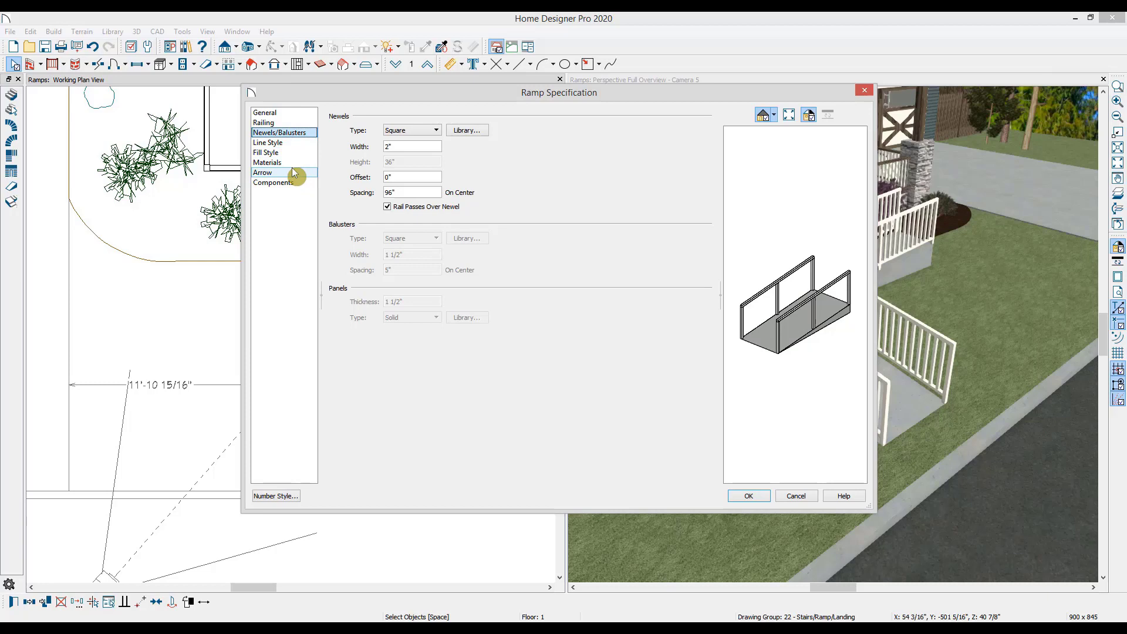
{"action": "left_click", "coordinate": [290, 164]}
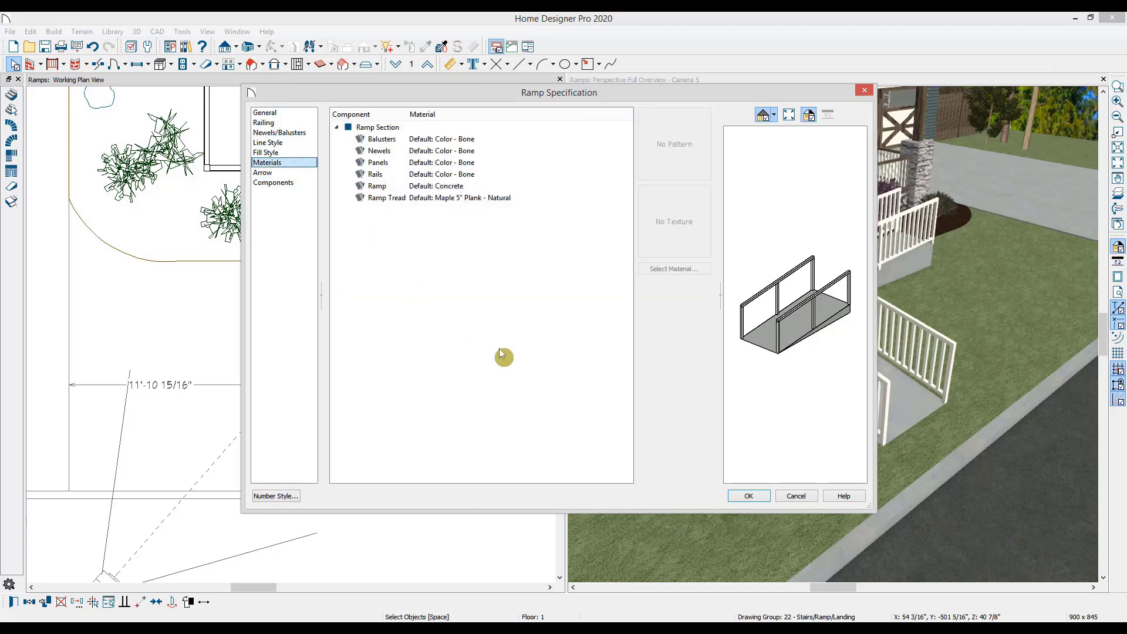
{"action": "left_click", "coordinate": [762, 497]}
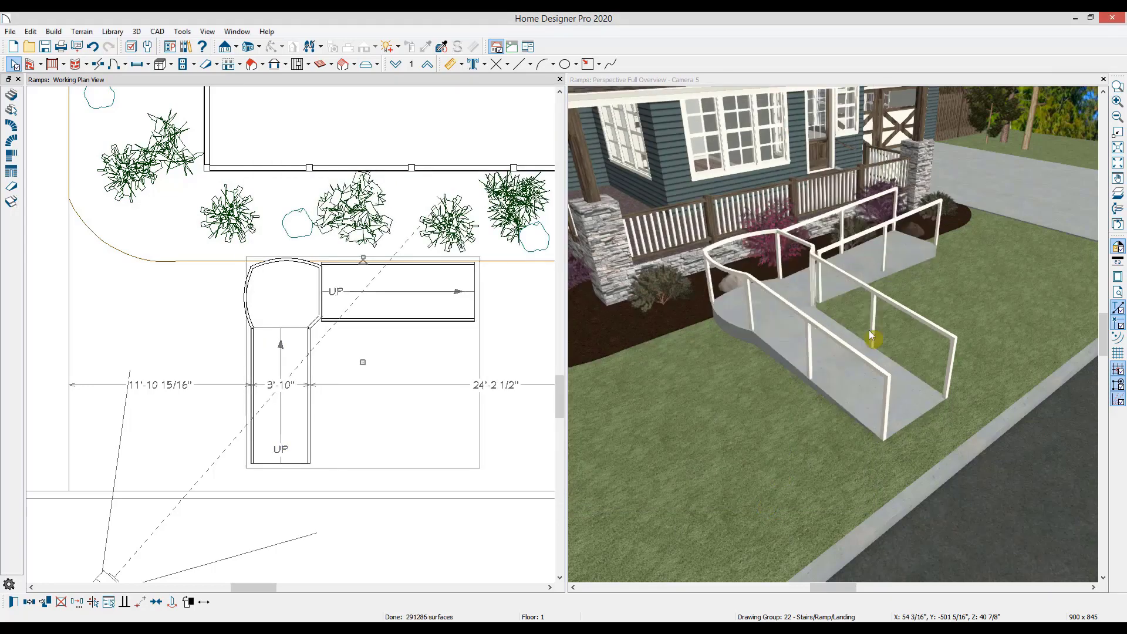
Step: Drag the curved landing's corner handle outward until it joins the upper ramp run
{"action": "key", "text": "ctrl+z"}
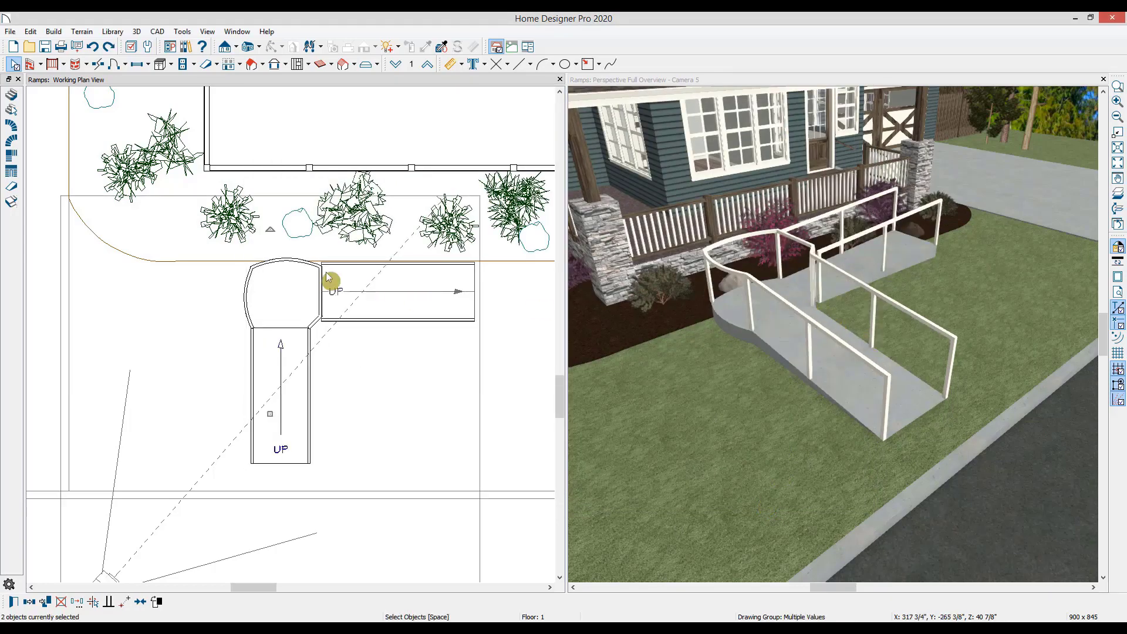
{"action": "left_click", "coordinate": [338, 296]}
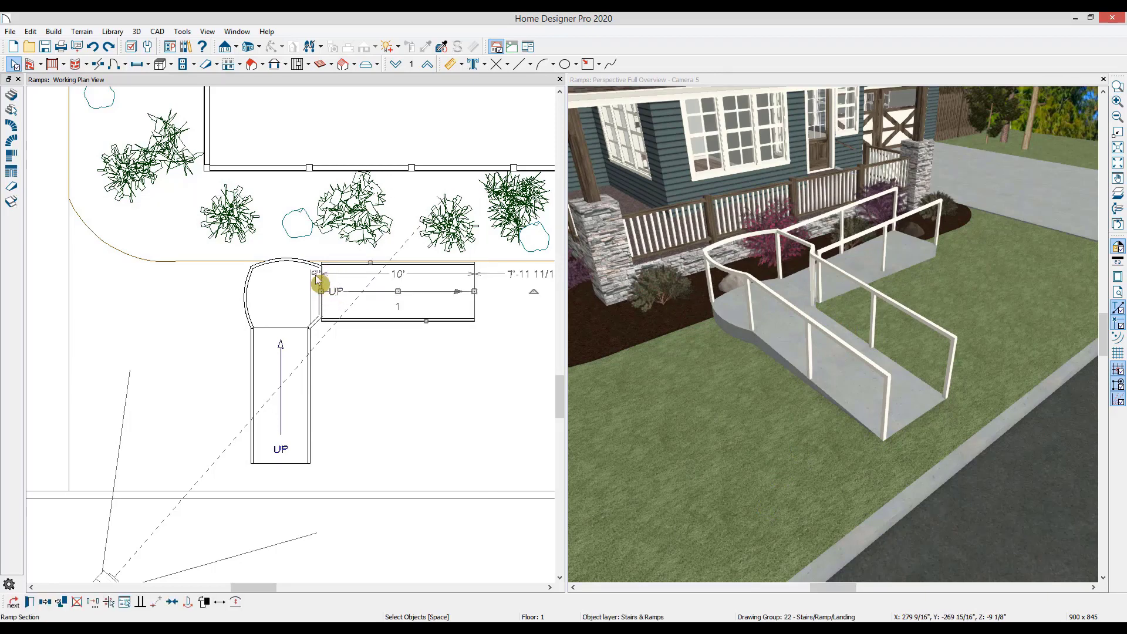
{"action": "left_click", "coordinate": [315, 281]}
{"action": "left_click_drag", "start_coordinate": [317, 267], "coordinate": [322, 320]}
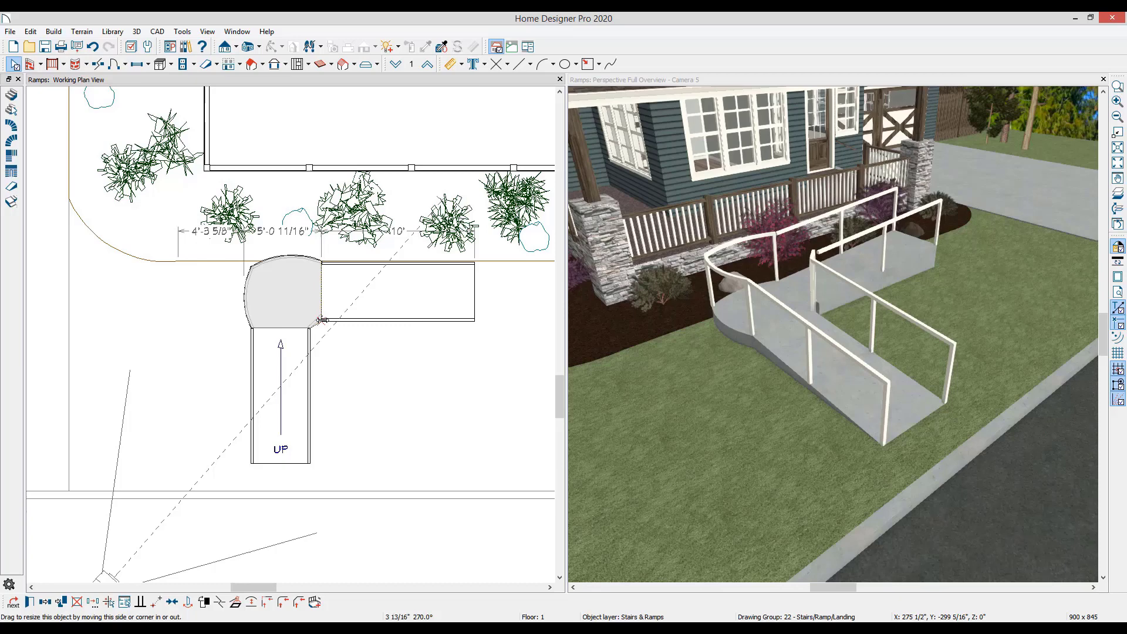
{"action": "left_click_drag", "start_coordinate": [361, 400], "coordinate": [361, 400]}
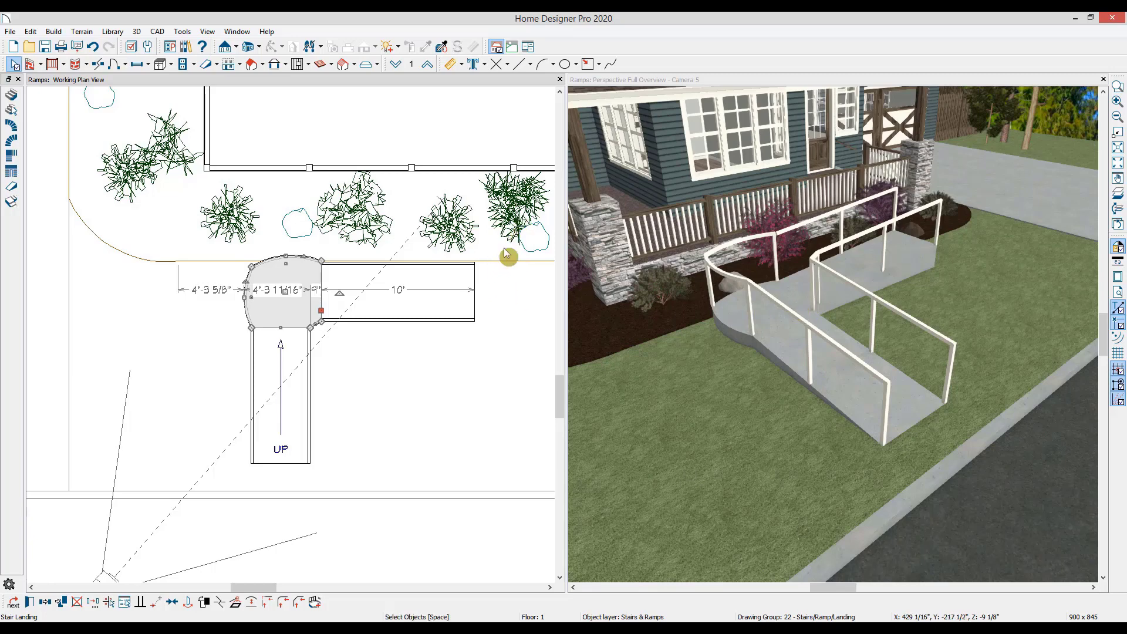
{"action": "middle_click_drag", "start_coordinate": [508, 251], "coordinate": [431, 366]}
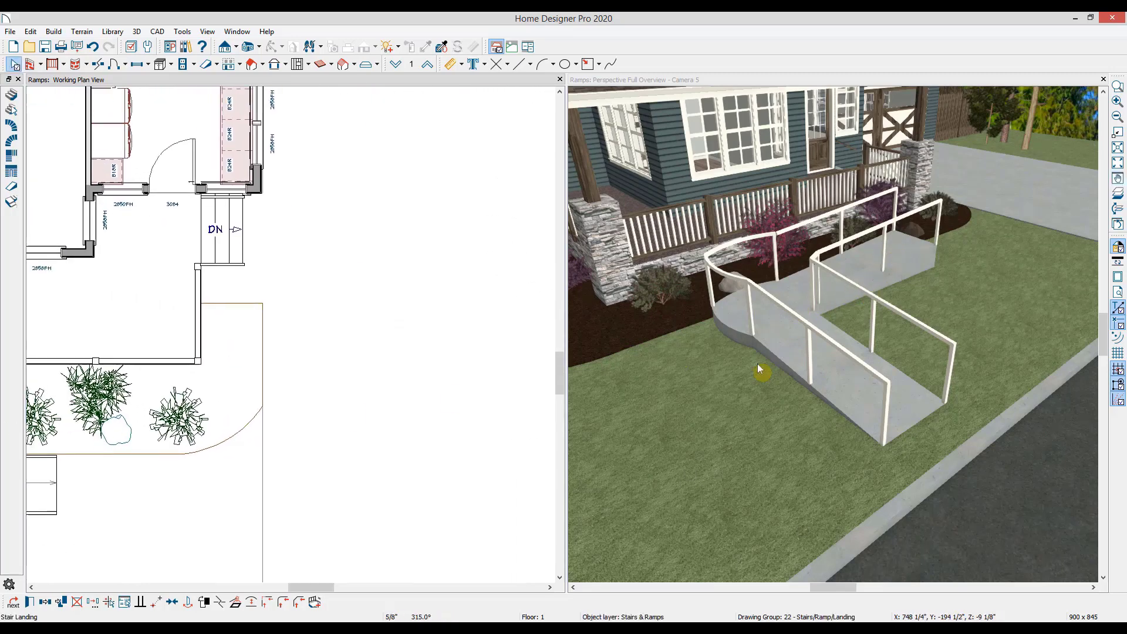
Step: Draw a new straight railed ramp off the porch beside the house wall, toward the driveway
{"action": "scroll", "coordinate": [992, 176], "scroll_direction": "up", "scroll_amount": 3}
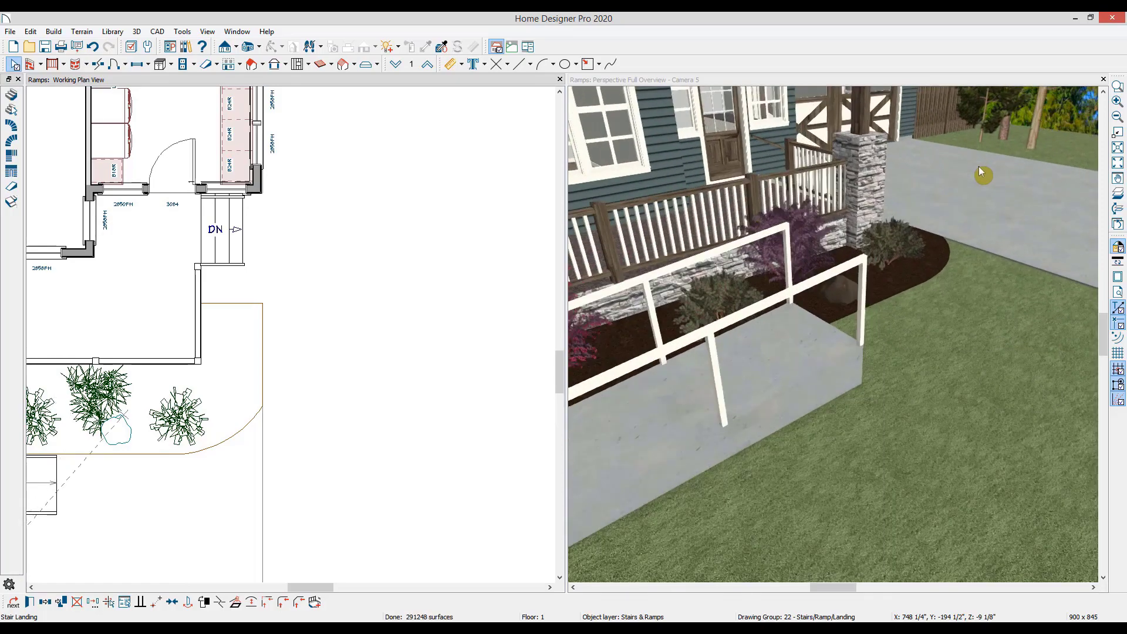
{"action": "middle_click_drag", "start_coordinate": [983, 174], "coordinate": [486, 176]}
{"action": "left_click", "coordinate": [276, 47]}
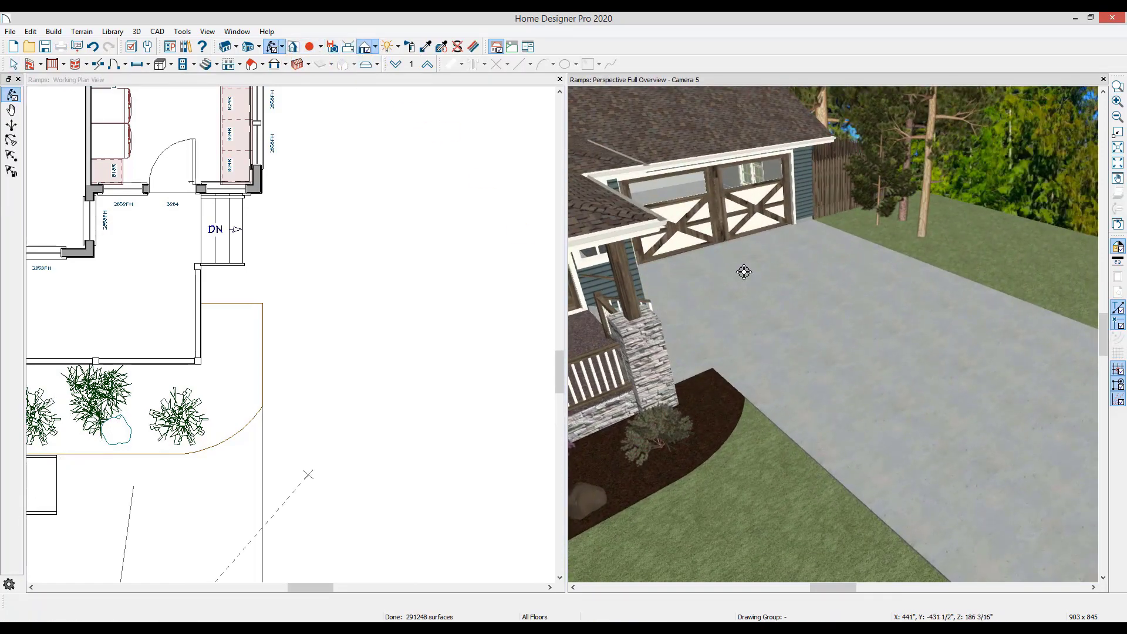
{"action": "left_click_drag", "start_coordinate": [742, 269], "coordinate": [805, 344]}
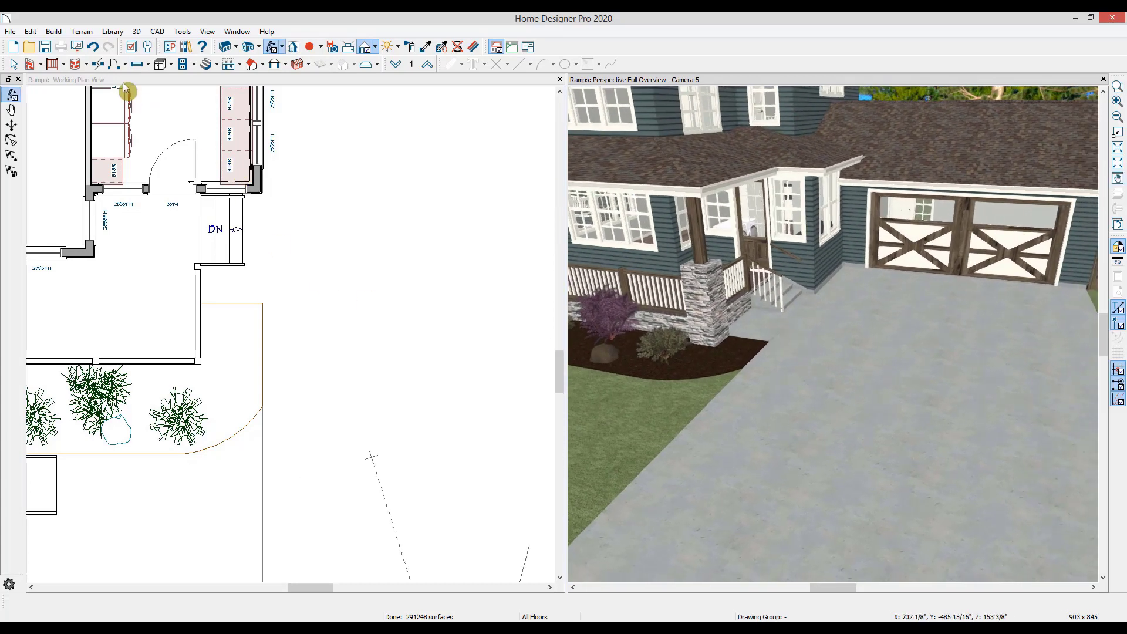
{"action": "left_click", "coordinate": [218, 65]}
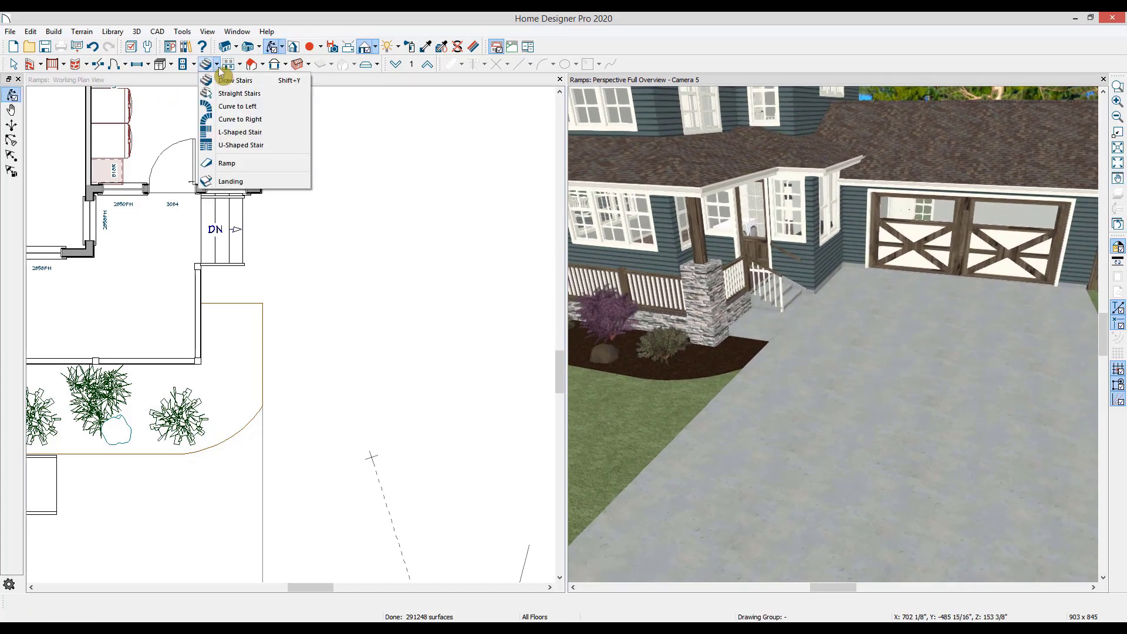
{"action": "left_click", "coordinate": [228, 165]}
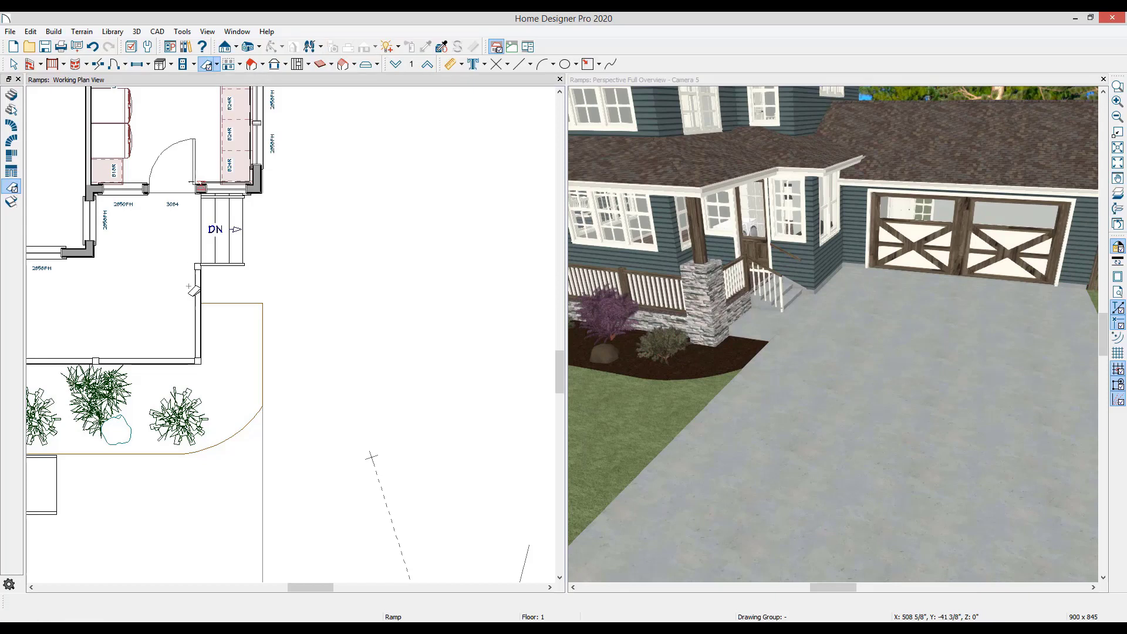
{"action": "left_click", "coordinate": [237, 348]}
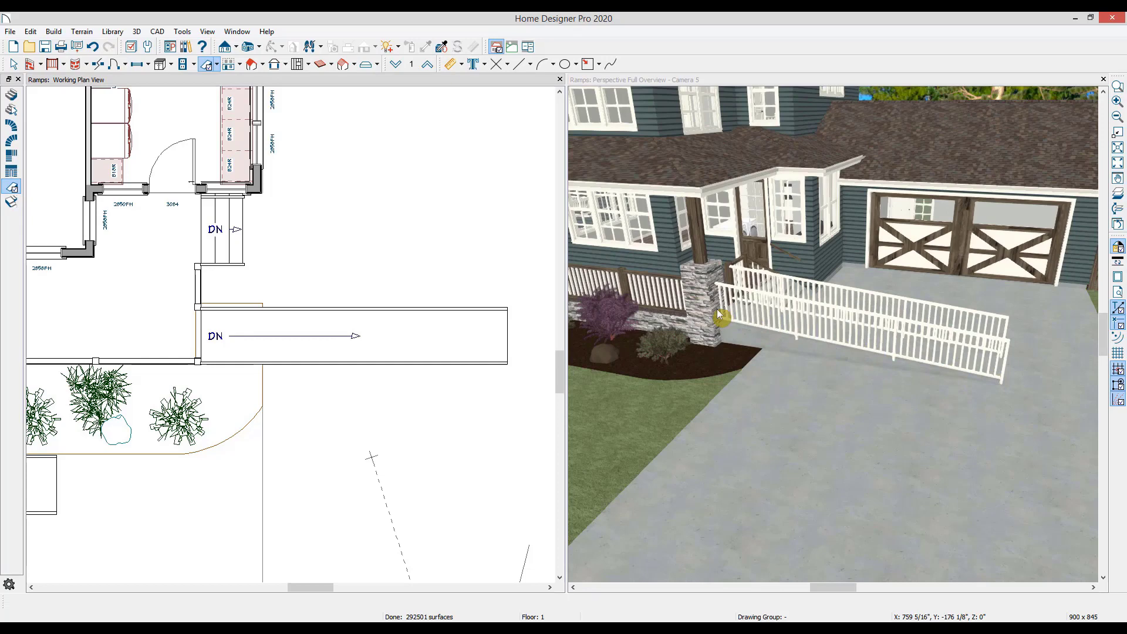
Step: Move the straight ramp 6'-10" left beside the porch steps and check it in 3D
{"action": "key", "text": "space"}
{"action": "left_click", "coordinate": [363, 322]}
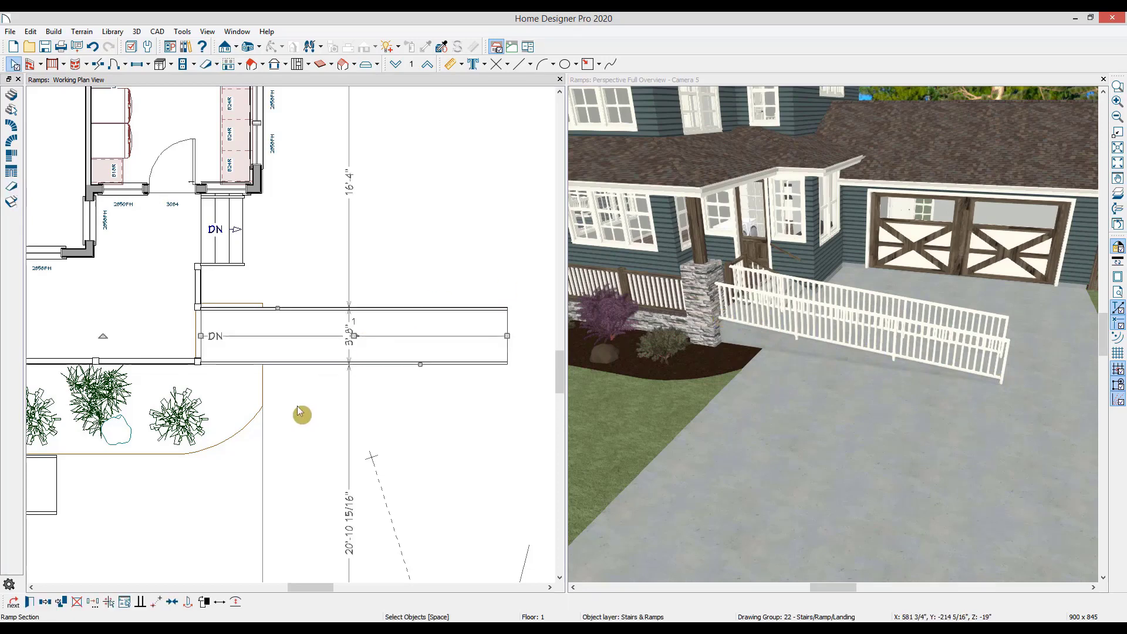
{"action": "middle_click_drag", "start_coordinate": [297, 406], "coordinate": [432, 431]}
{"action": "left_click_drag", "start_coordinate": [396, 333], "coordinate": [360, 324]}
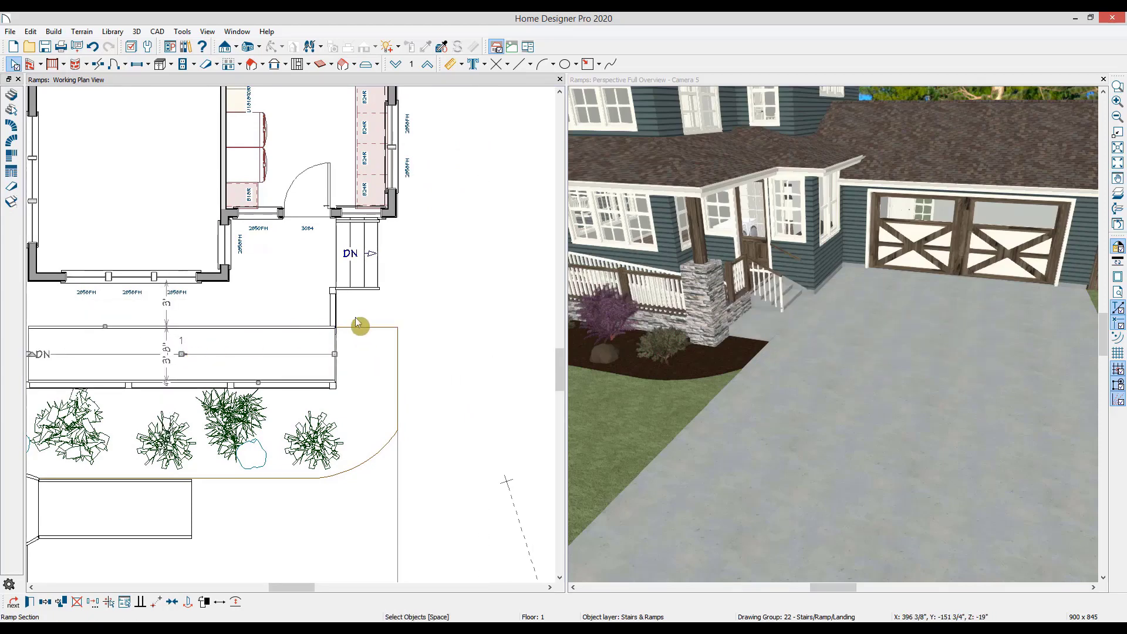
{"action": "left_click", "coordinate": [496, 254]}
{"action": "left_click", "coordinate": [870, 253]}
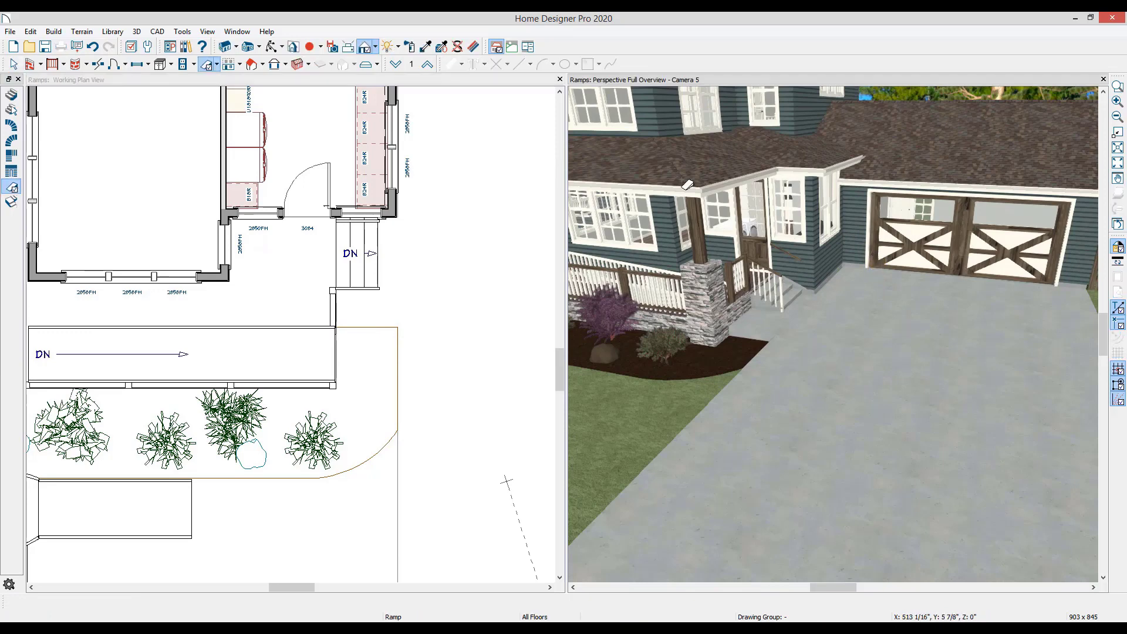
{"action": "left_click", "coordinate": [272, 47]}
{"action": "left_click_drag", "start_coordinate": [734, 293], "coordinate": [641, 305]}
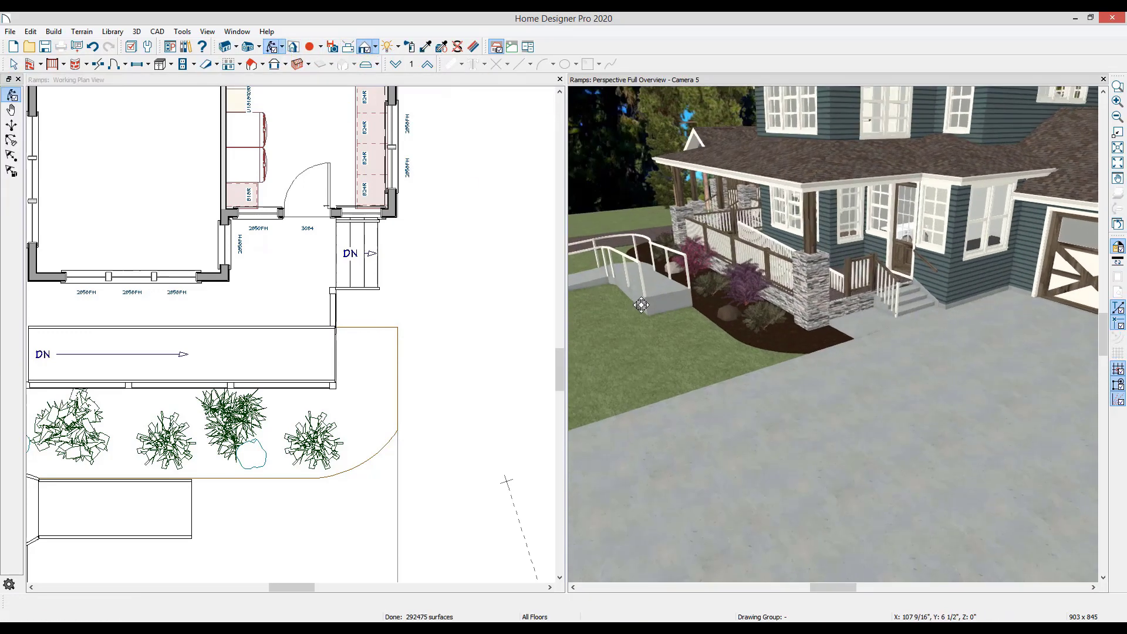
{"action": "scroll", "coordinate": [641, 305], "scroll_direction": "up", "scroll_amount": 5}
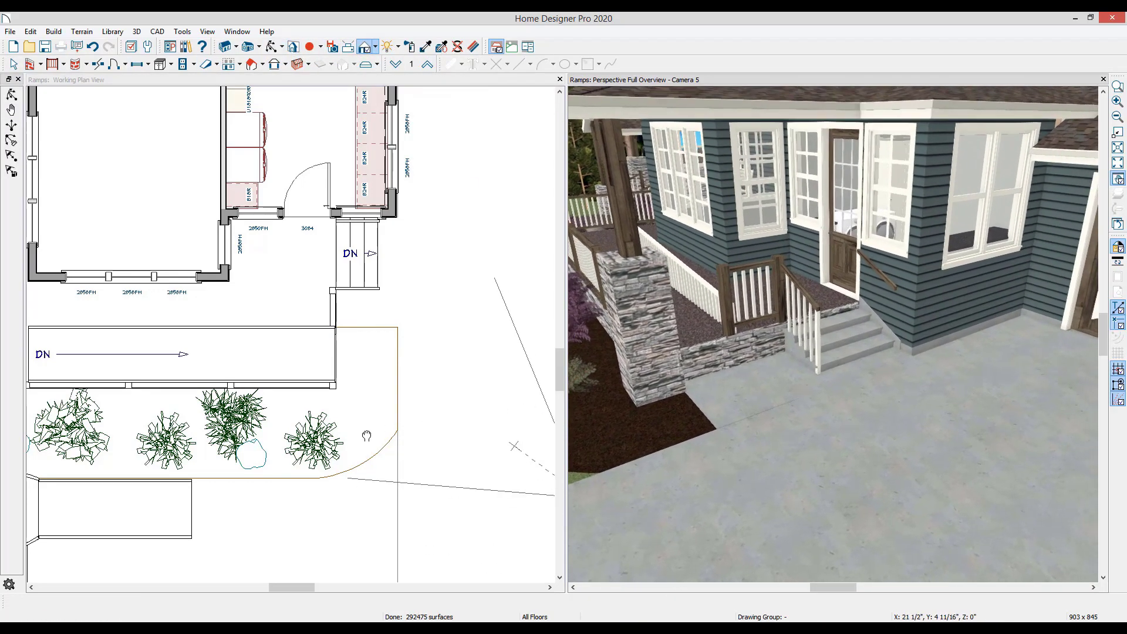
{"action": "left_click", "coordinate": [366, 435]}
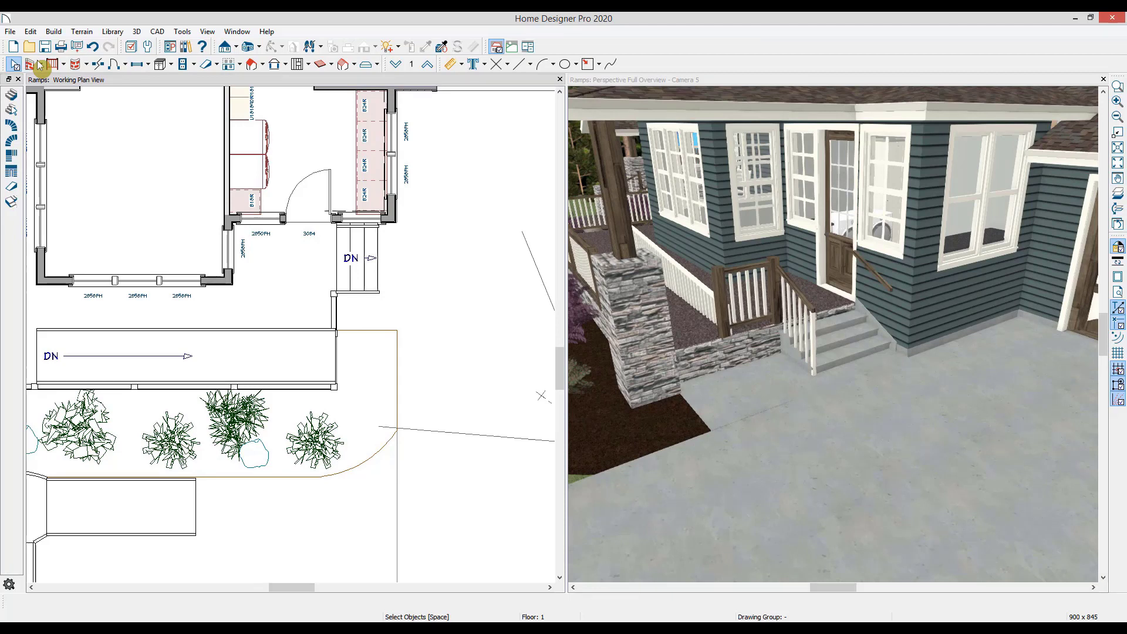
Step: Draw a Room Divider across the straight ramp's area to enclose it
{"action": "left_click", "coordinate": [35, 65]}
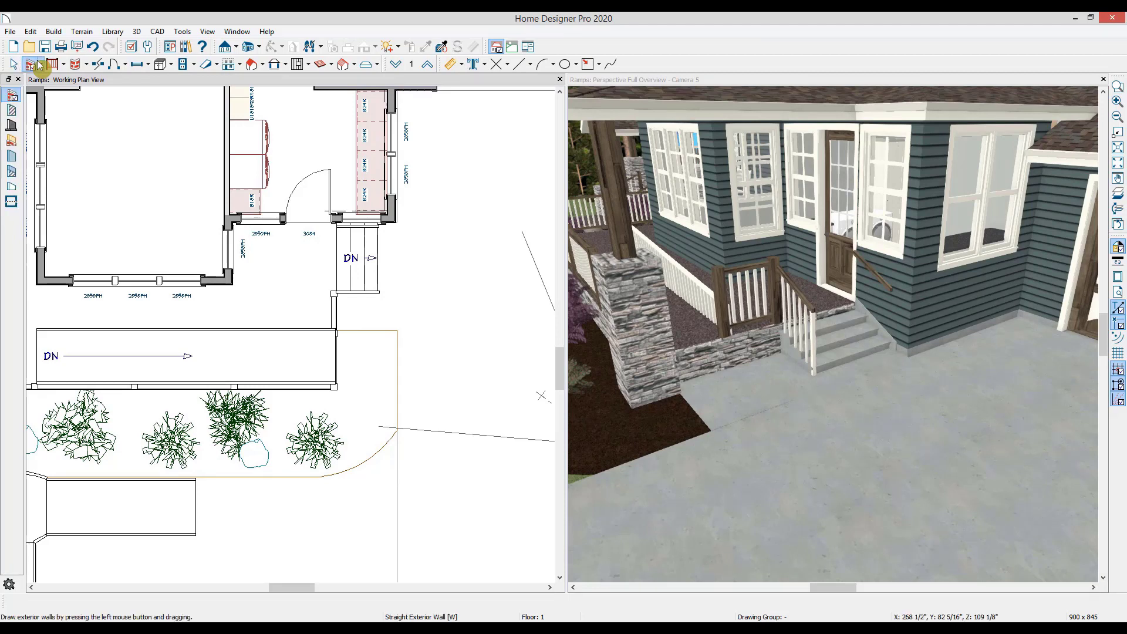
{"action": "left_click", "coordinate": [41, 64]}
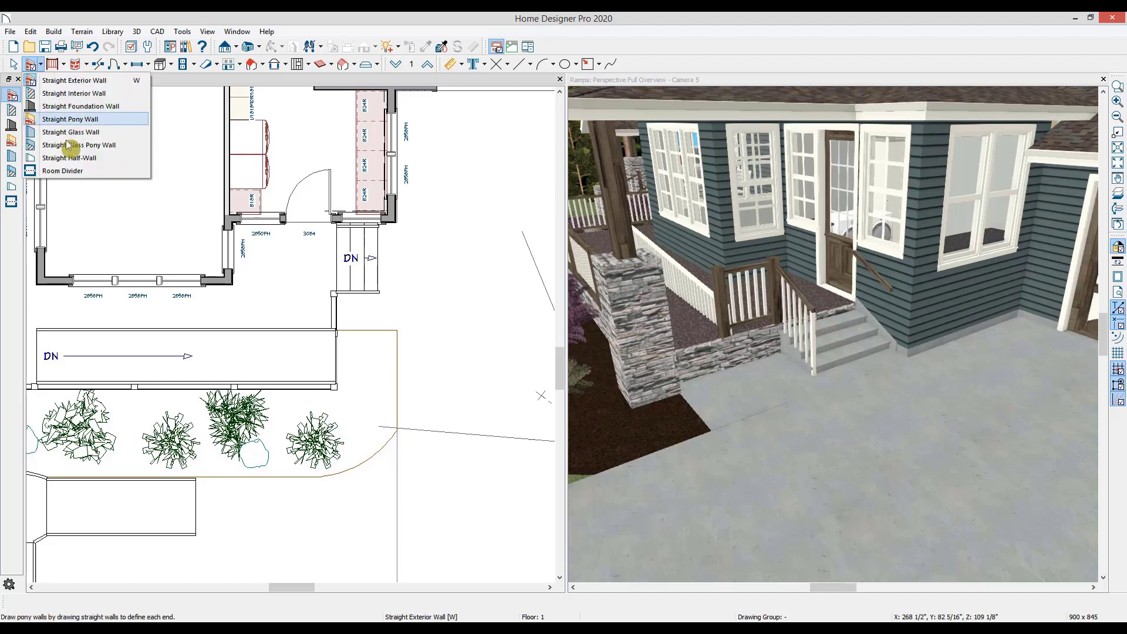
{"action": "left_click", "coordinate": [63, 170]}
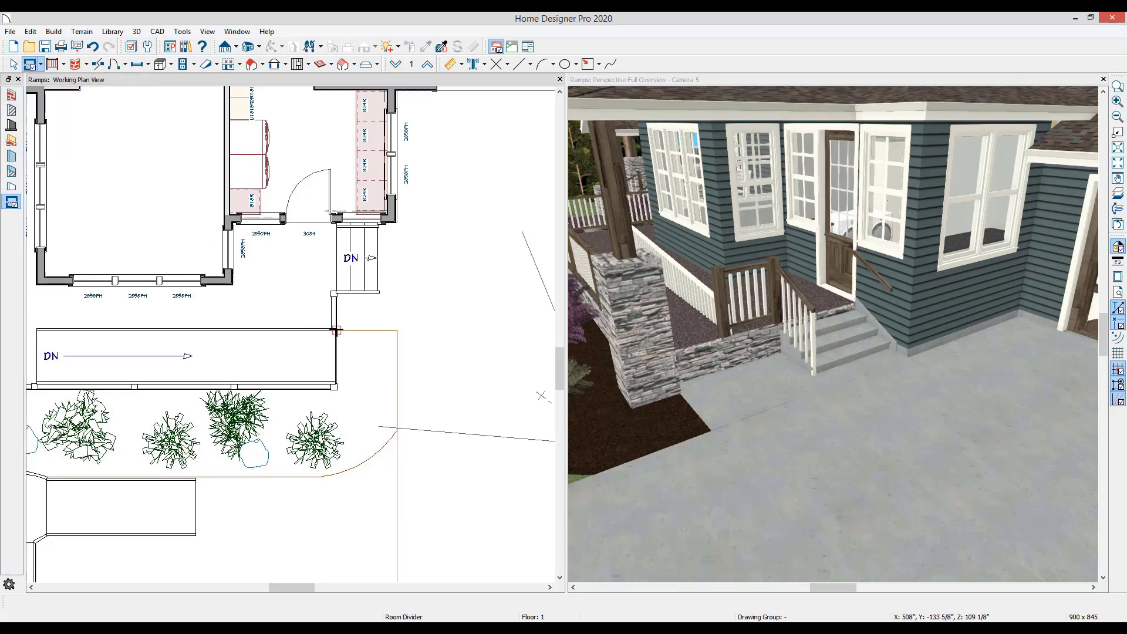
{"action": "left_click_drag", "start_coordinate": [335, 331], "coordinate": [59, 386]}
{"action": "key", "text": "space"}
Step: Set the new room's Room Type to Open Below
{"action": "left_click", "coordinate": [188, 357]}
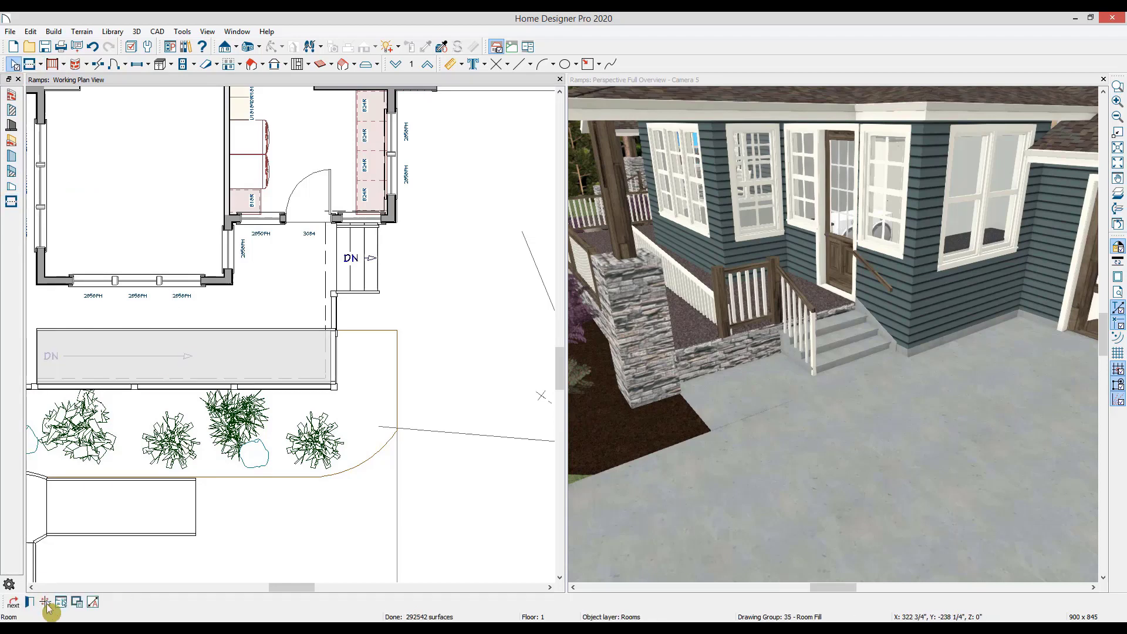
{"action": "left_click", "coordinate": [31, 605]}
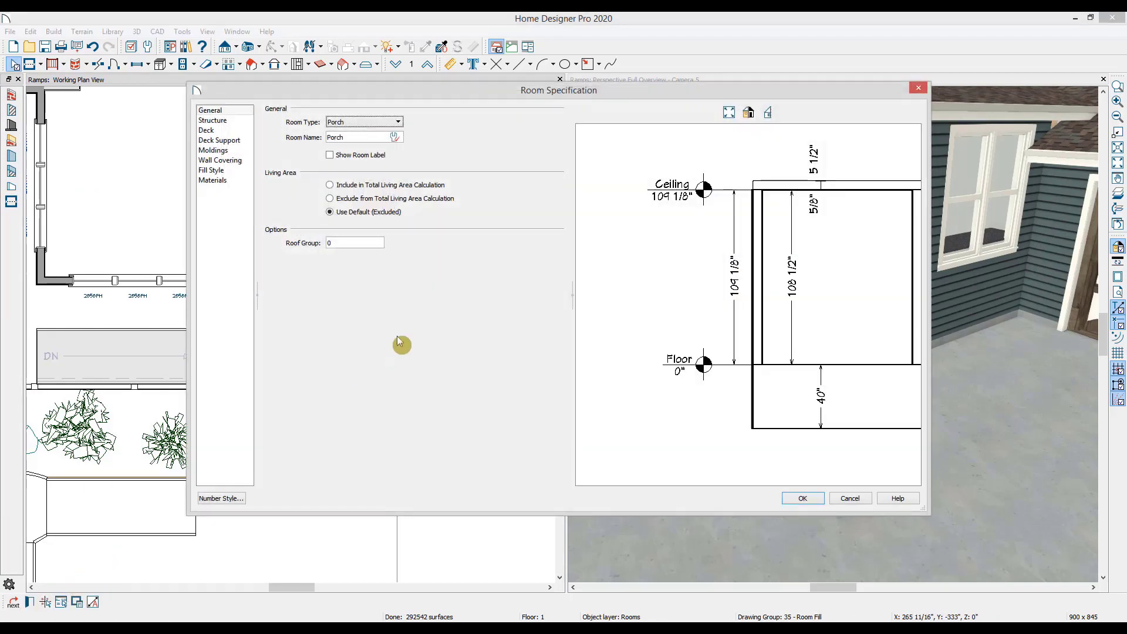
{"action": "left_click", "coordinate": [359, 124]}
{"action": "left_click", "coordinate": [358, 401]}
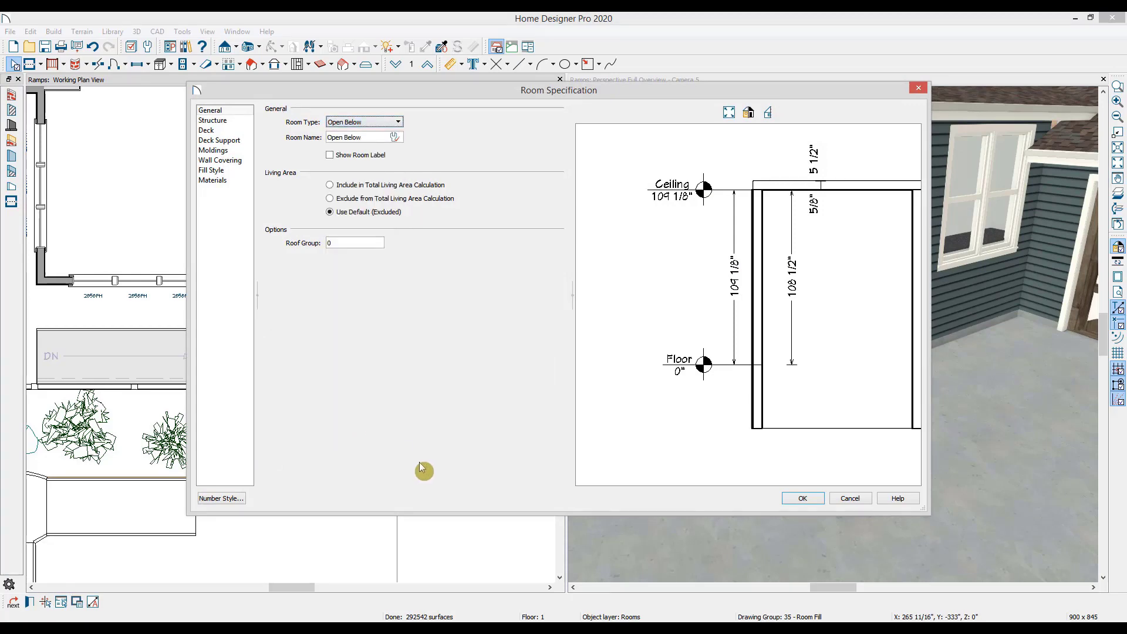
{"action": "left_click", "coordinate": [810, 498]}
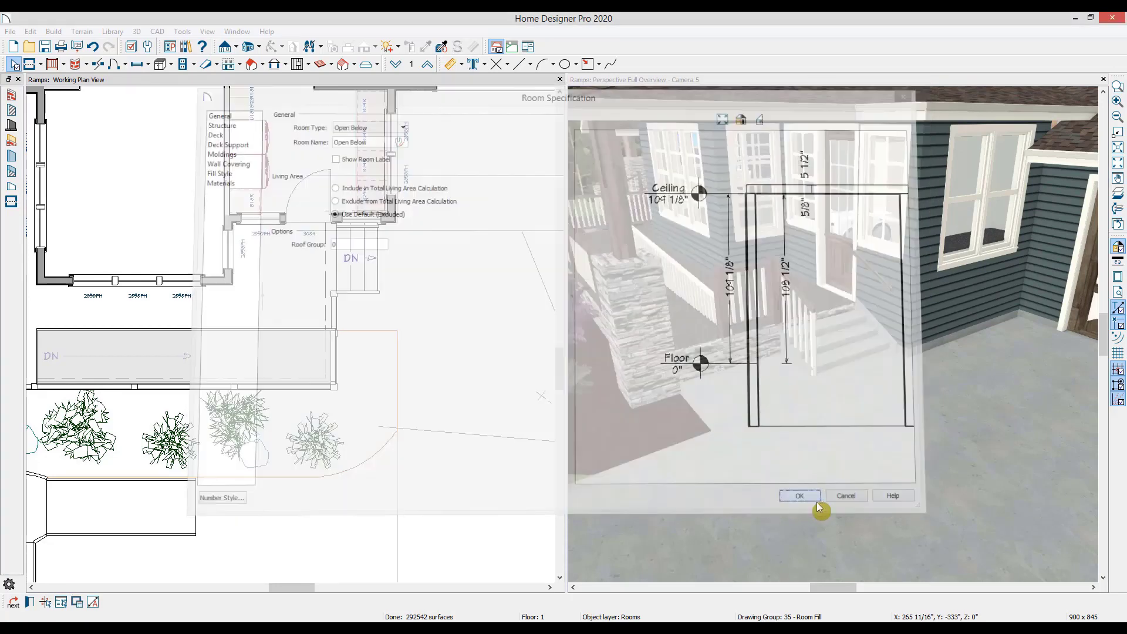
Step: Widen the porch railing opening, then orbit the 3D camera around to the L-shaped ramp
{"action": "left_click", "coordinate": [722, 330]}
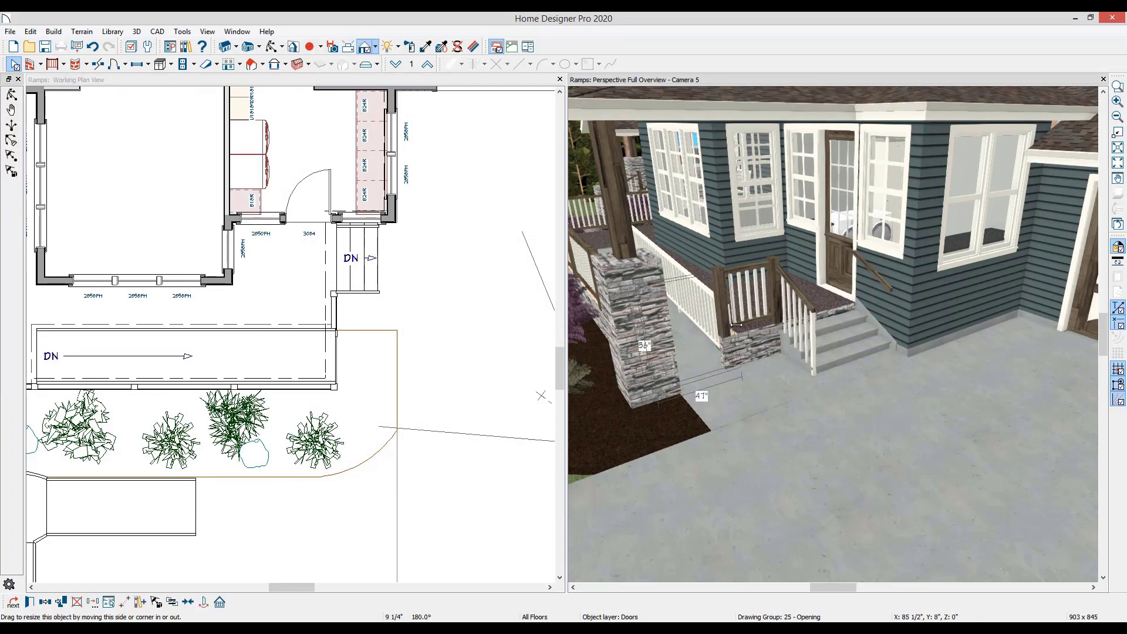
{"action": "key", "text": "Escape"}
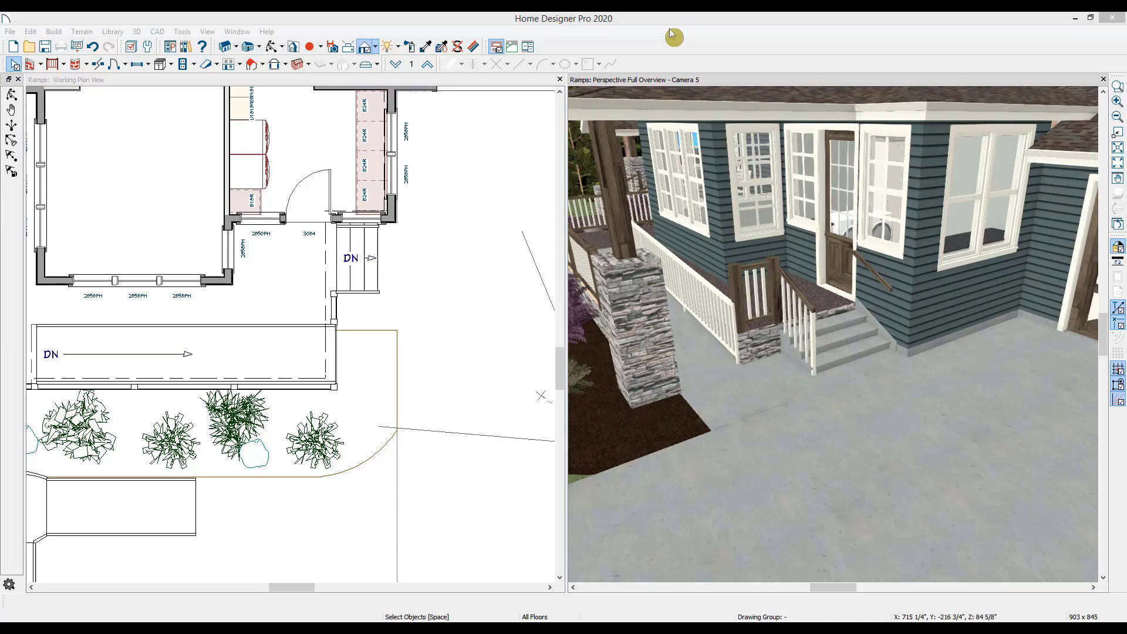
{"action": "left_click", "coordinate": [273, 46]}
{"action": "left_click_drag", "start_coordinate": [681, 317], "coordinate": [755, 372]}
Step: Uncheck Automatic Heights/Slope on the 105" ramp section and set its Top Height to 10"
{"action": "key", "text": "space"}
{"action": "left_click", "coordinate": [939, 403]}
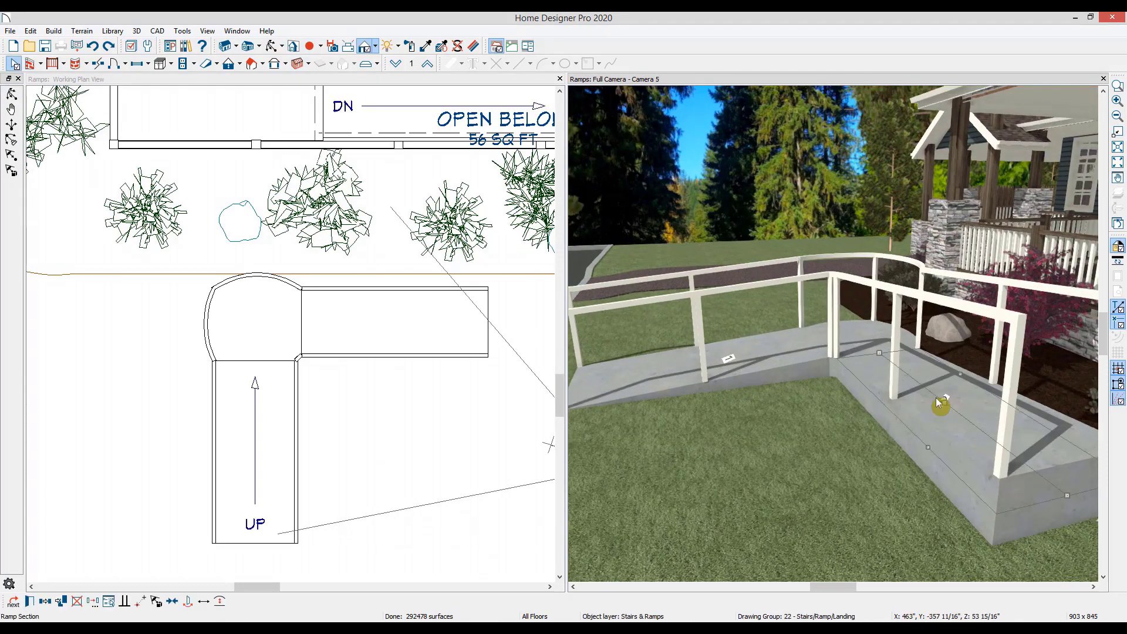
{"action": "left_click", "coordinate": [29, 600]}
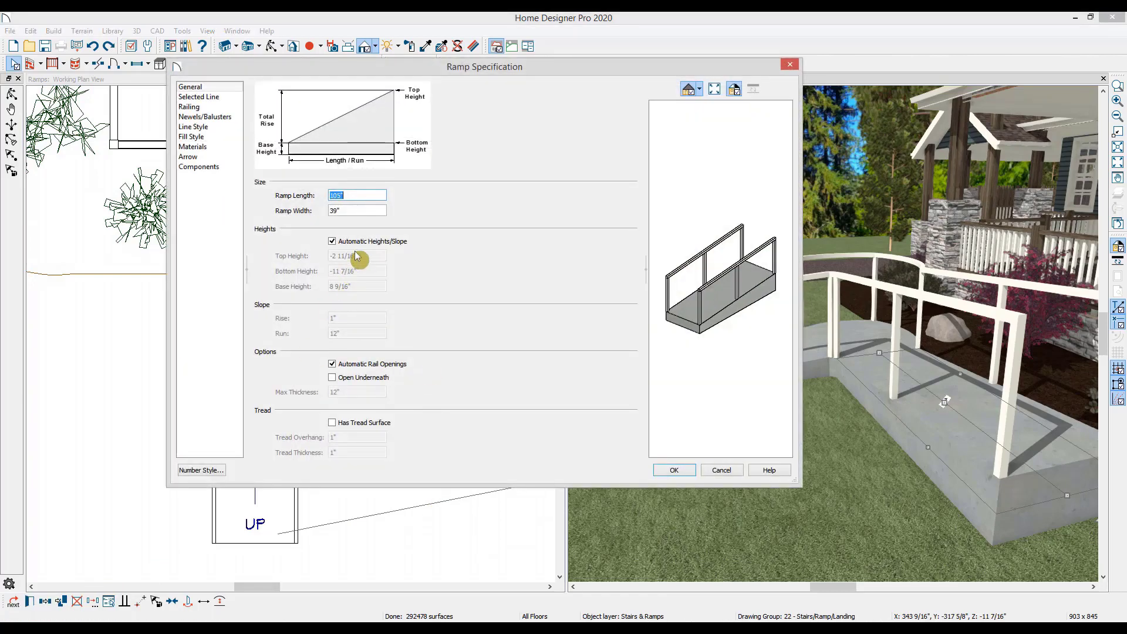
{"action": "left_click", "coordinate": [358, 242]}
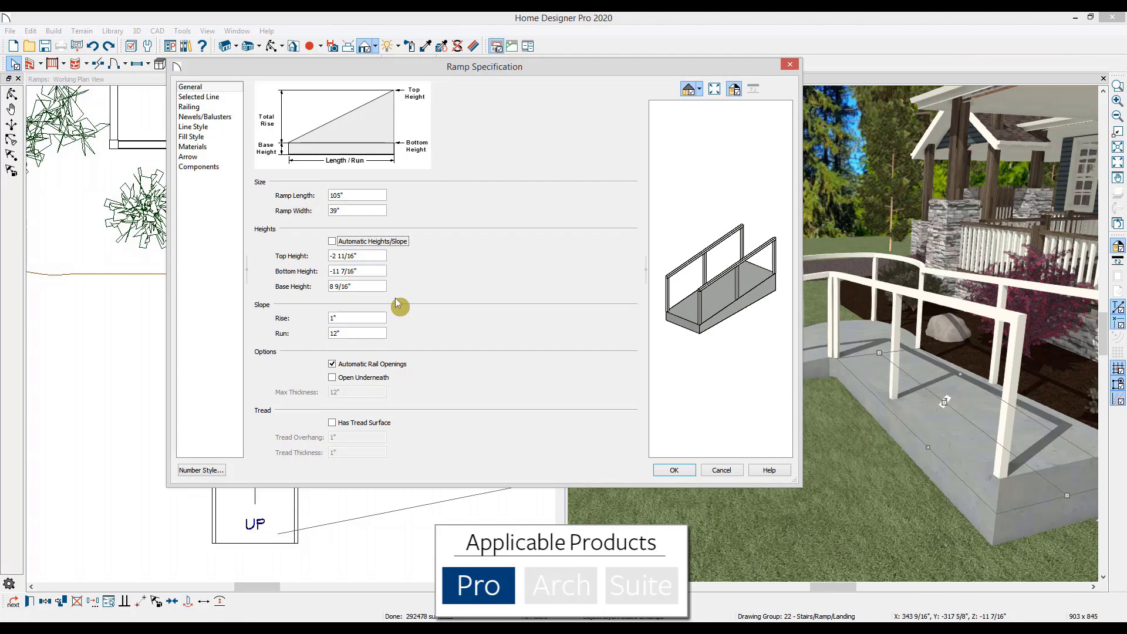
{"action": "key", "text": "Tab"}
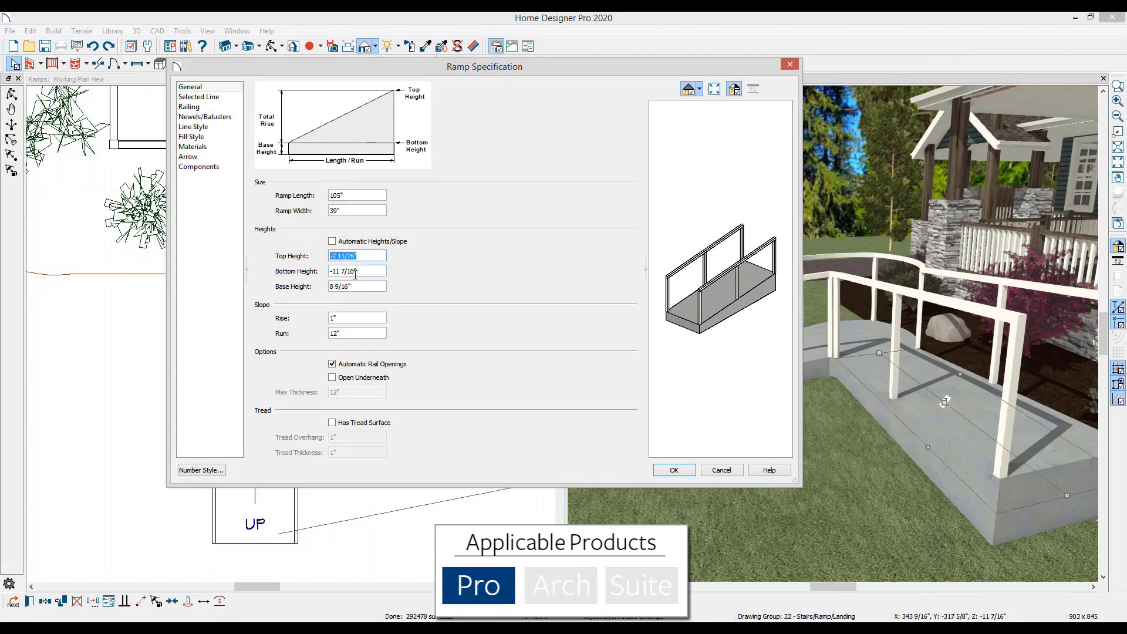
{"action": "type", "text": "10"}
{"action": "key", "text": "Tab"}
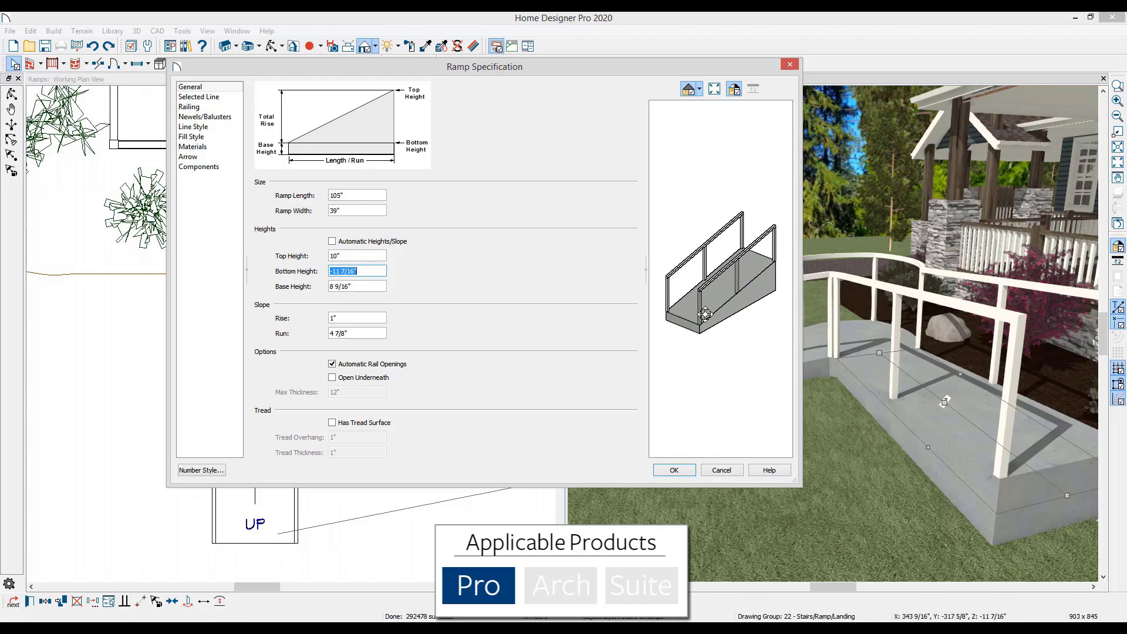
Step: Confirm the 105" ramp section's new slope settings, then check in 3D that its railing follows the grade
{"action": "left_click", "coordinate": [681, 471]}
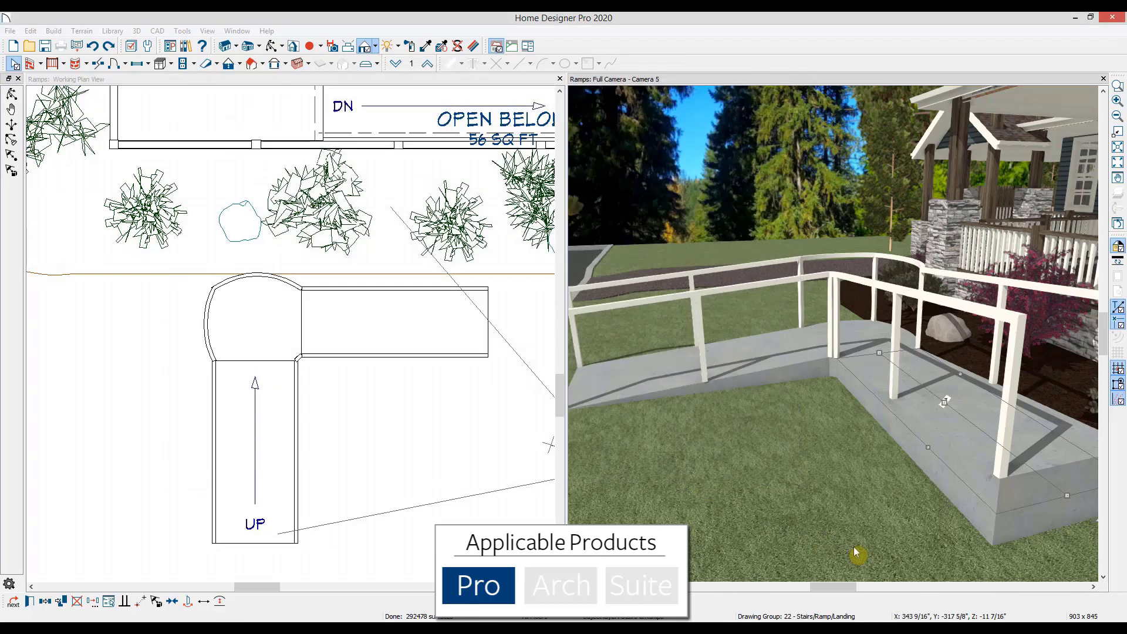